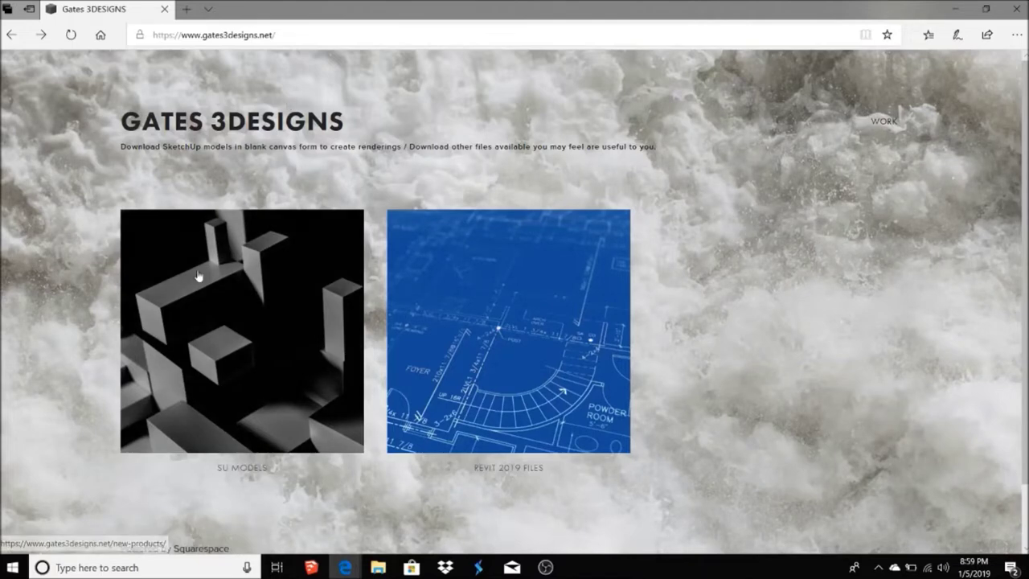
Browse the SU Models product grid on the Gates 3Designs site, then go back to the home page.
{"action": "left_click", "coordinate": [288, 363]}
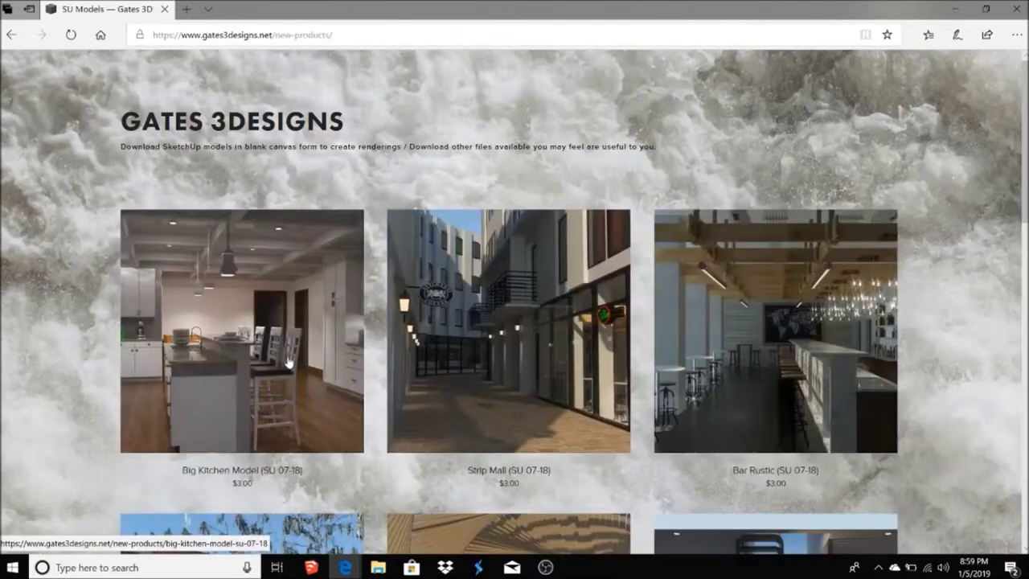
{"action": "scroll", "coordinate": [596, 289], "scroll_direction": "down", "scroll_amount": 2}
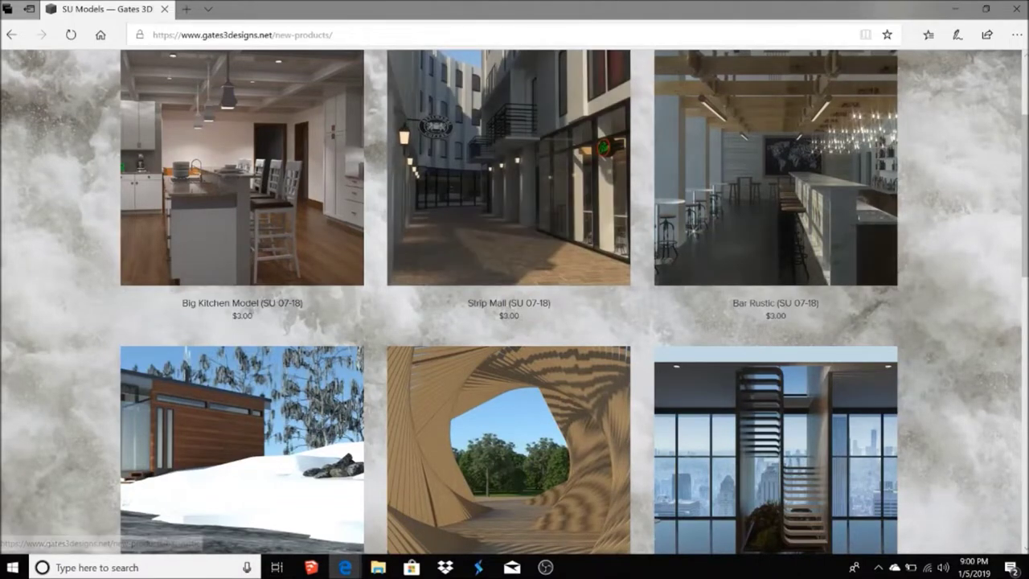
{"action": "scroll", "coordinate": [595, 122], "scroll_direction": "down", "scroll_amount": 3}
{"action": "scroll", "coordinate": [595, 122], "scroll_direction": "up", "scroll_amount": 3}
{"action": "scroll", "coordinate": [1026, 163], "scroll_direction": "up", "scroll_amount": 3}
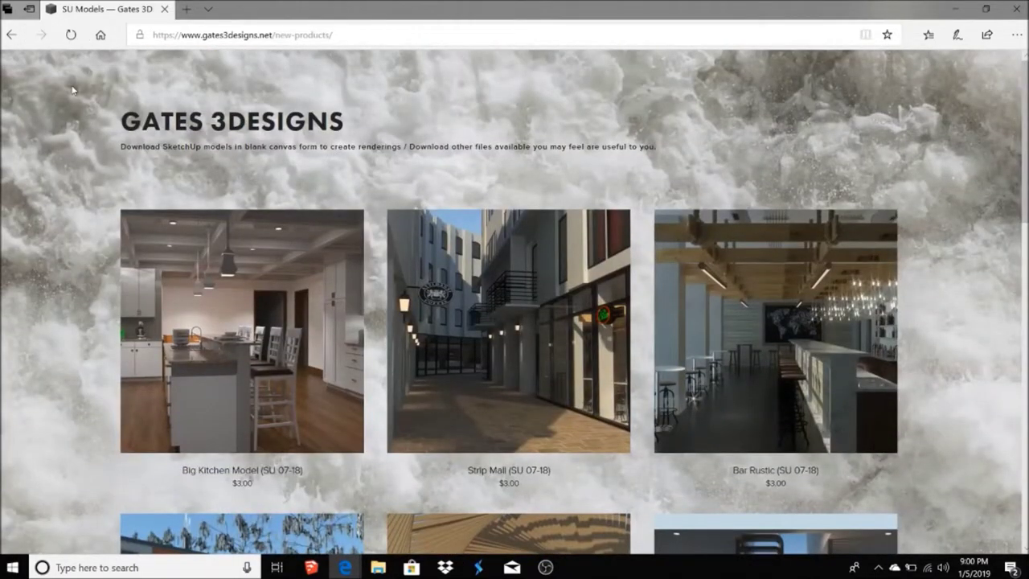
{"action": "left_click", "coordinate": [10, 35]}
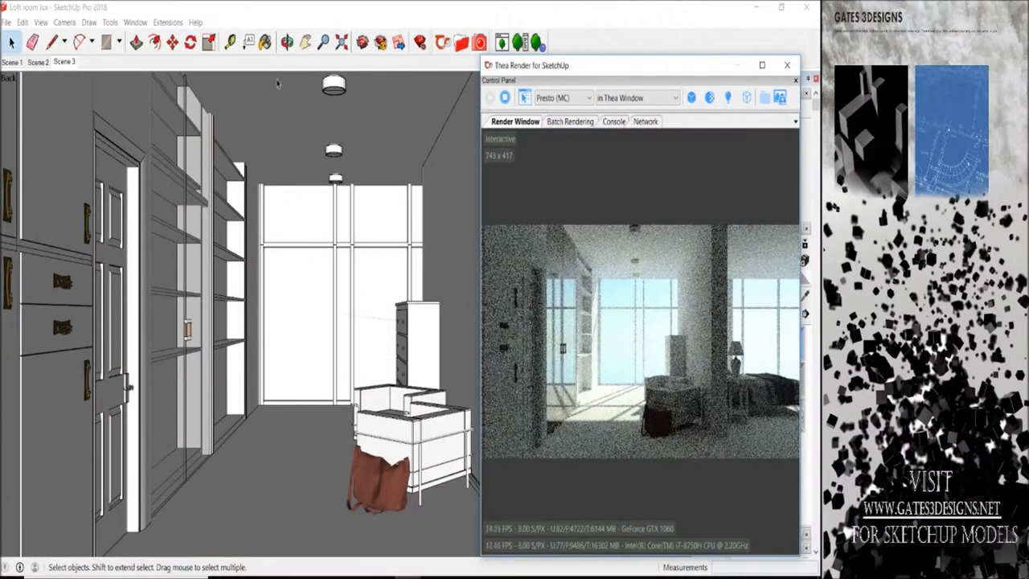
{"action": "middle_click_drag", "start_coordinate": [277, 82], "coordinate": [133, 181]}
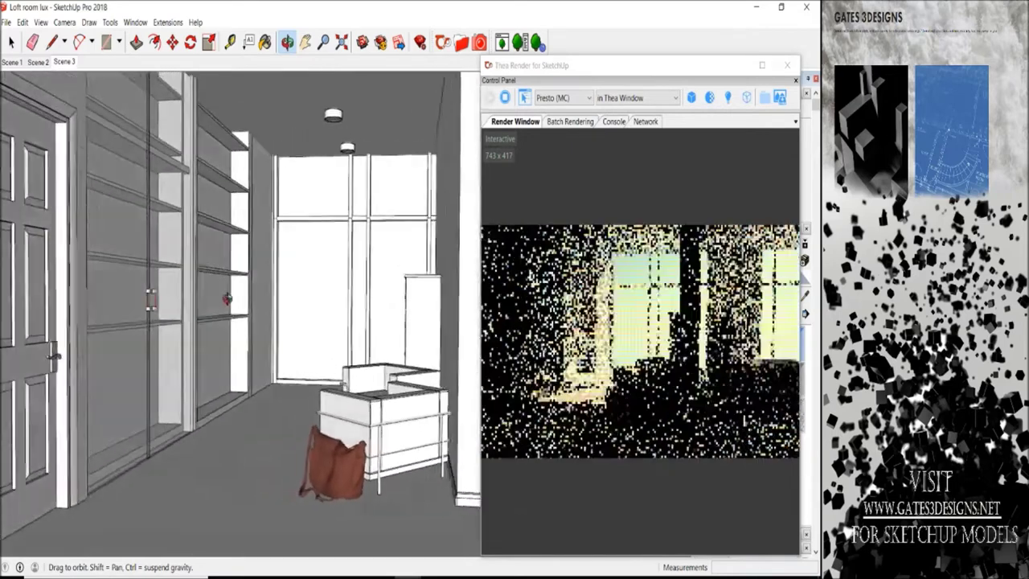
In the Thea Browser, expand Online Repository > Floor (21-30), then return to Scene 3.
{"action": "middle_click_drag", "start_coordinate": [133, 181], "coordinate": [242, 487]}
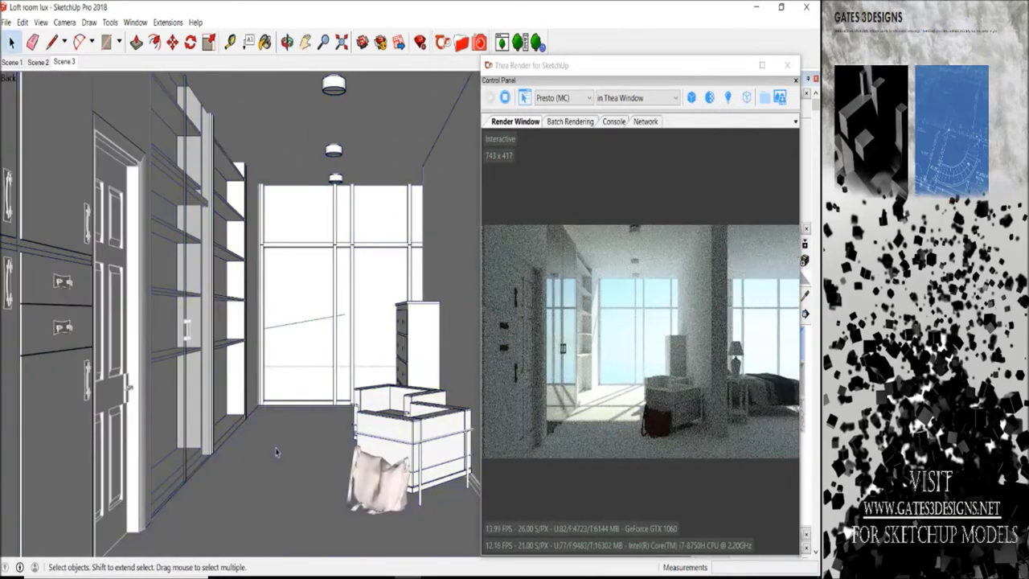
{"action": "left_click", "coordinate": [460, 42]}
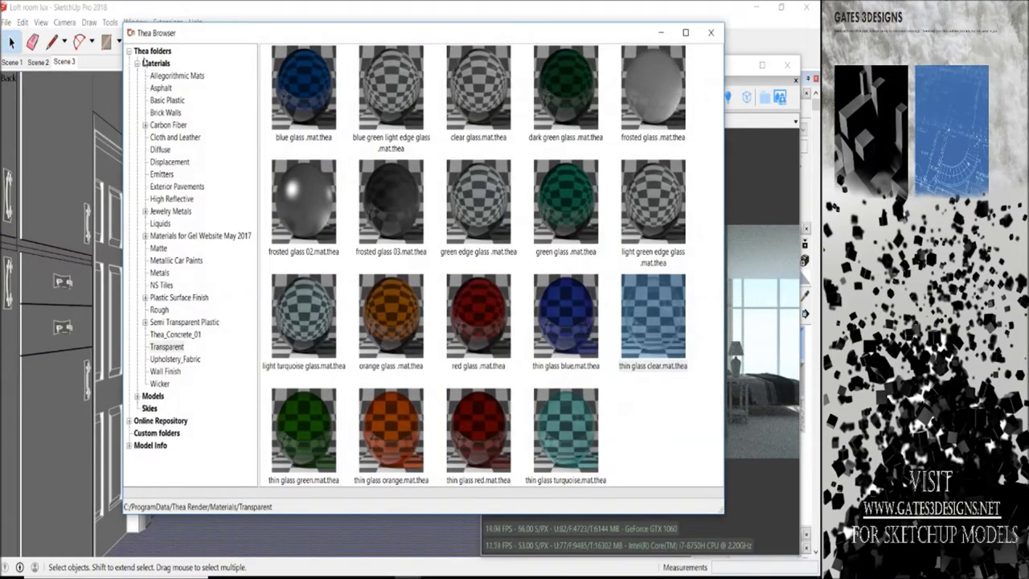
{"action": "left_click", "coordinate": [136, 62]}
{"action": "left_click", "coordinate": [129, 99]}
{"action": "left_click", "coordinate": [137, 149]}
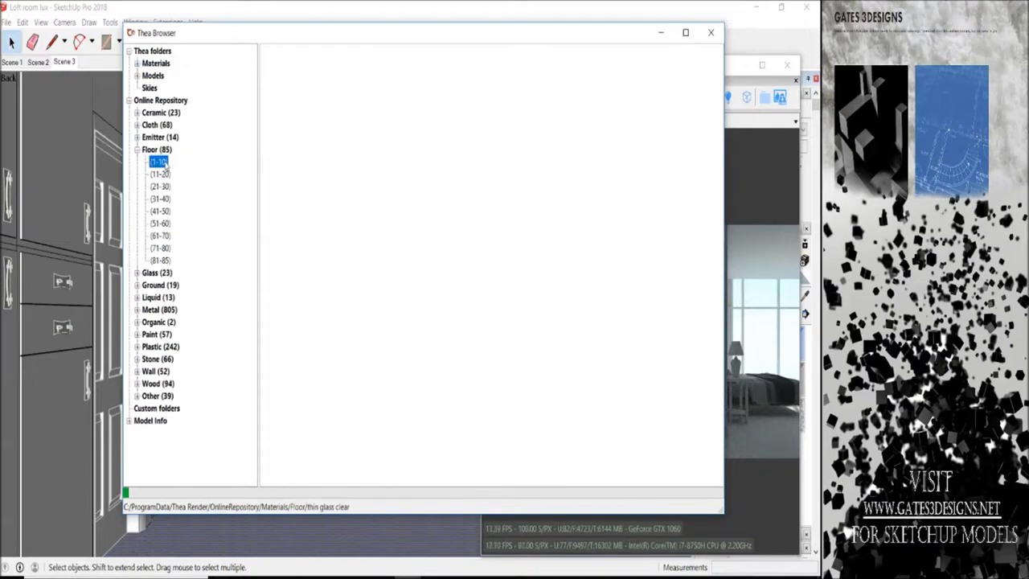
{"action": "left_click", "coordinate": [159, 186]}
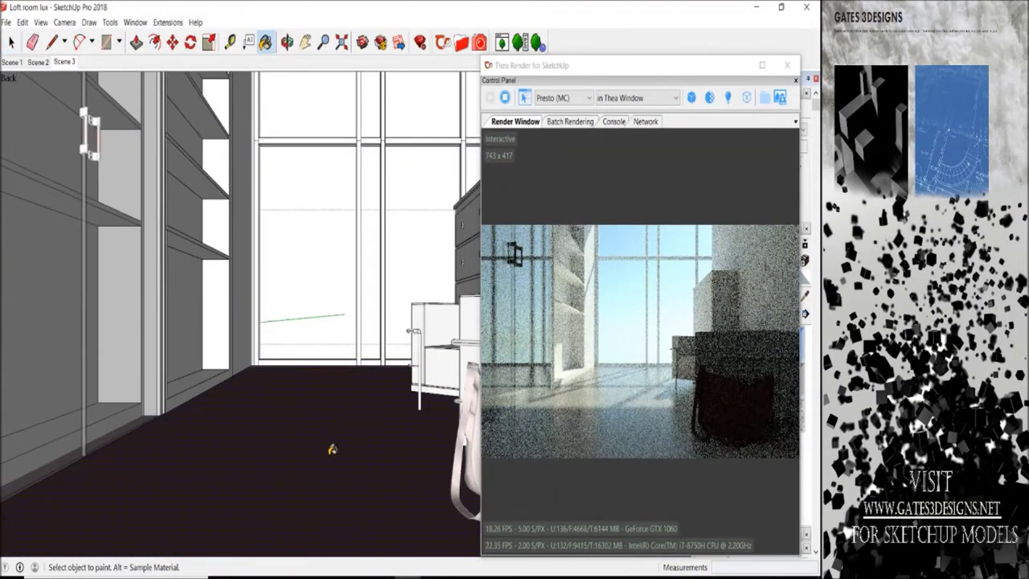
{"action": "left_click", "coordinate": [65, 62]}
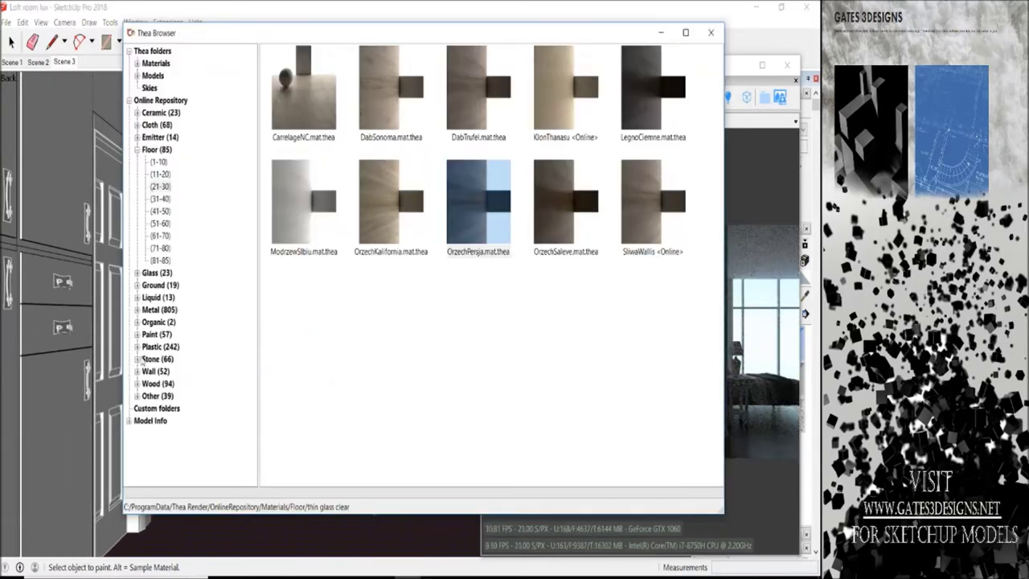
Browse the Wood (11-40) sets and pick White wood flooring to paint the floor.
{"action": "left_click", "coordinate": [137, 384]}
{"action": "left_click", "coordinate": [160, 371]}
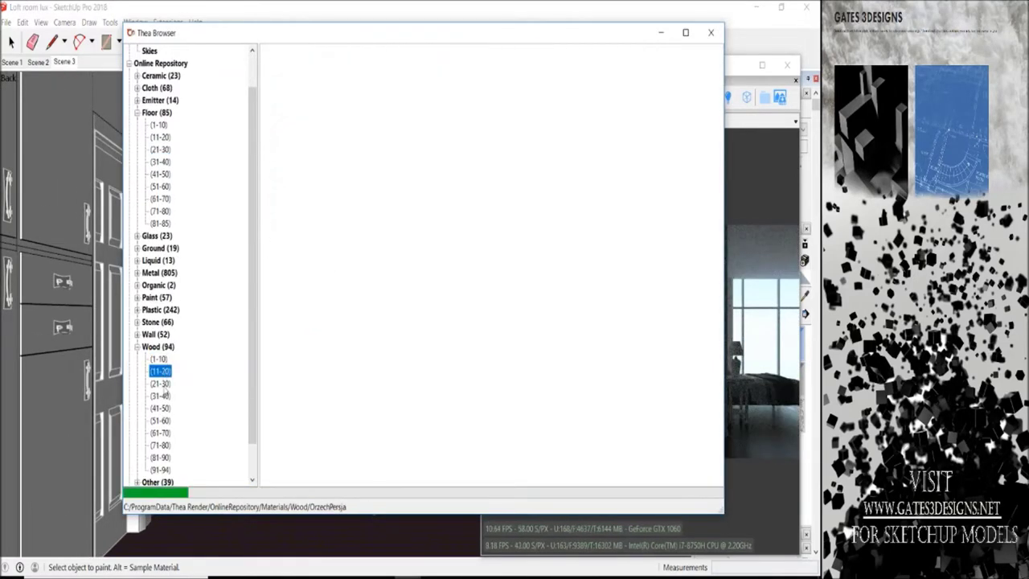
{"action": "left_click", "coordinate": [159, 383]}
{"action": "left_click", "coordinate": [160, 395]}
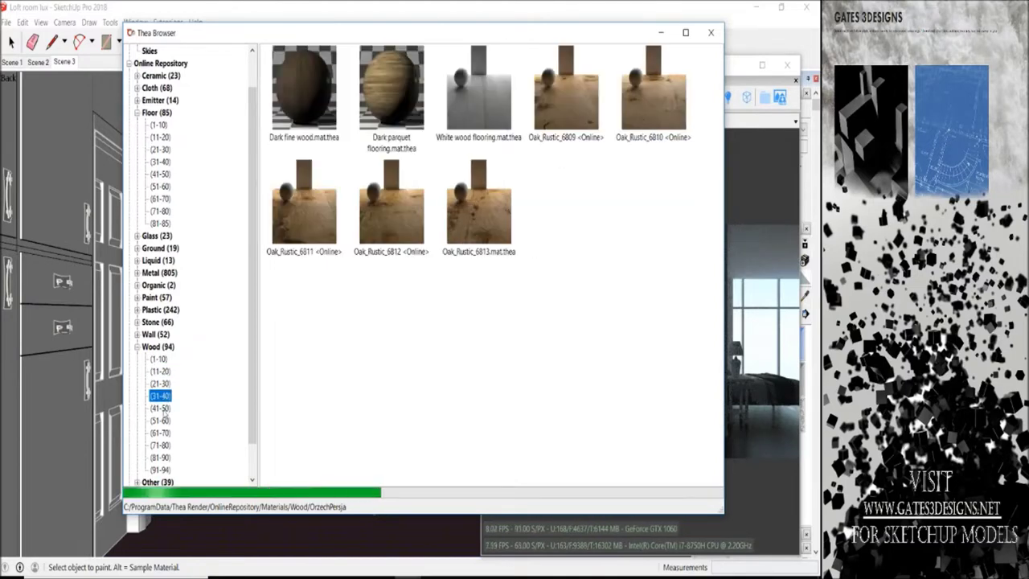
{"action": "left_click", "coordinate": [473, 94]}
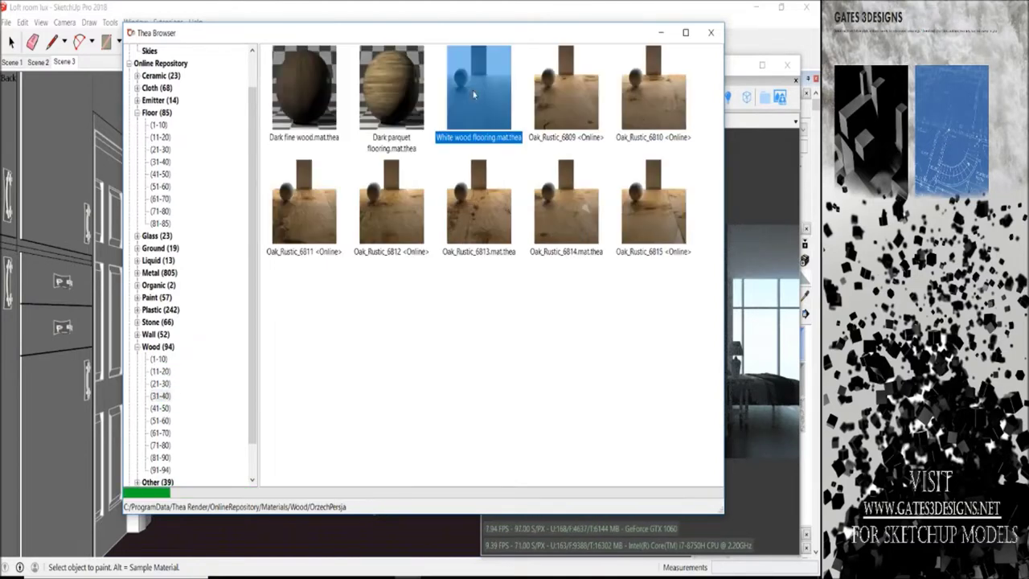
{"action": "left_click", "coordinate": [662, 34]}
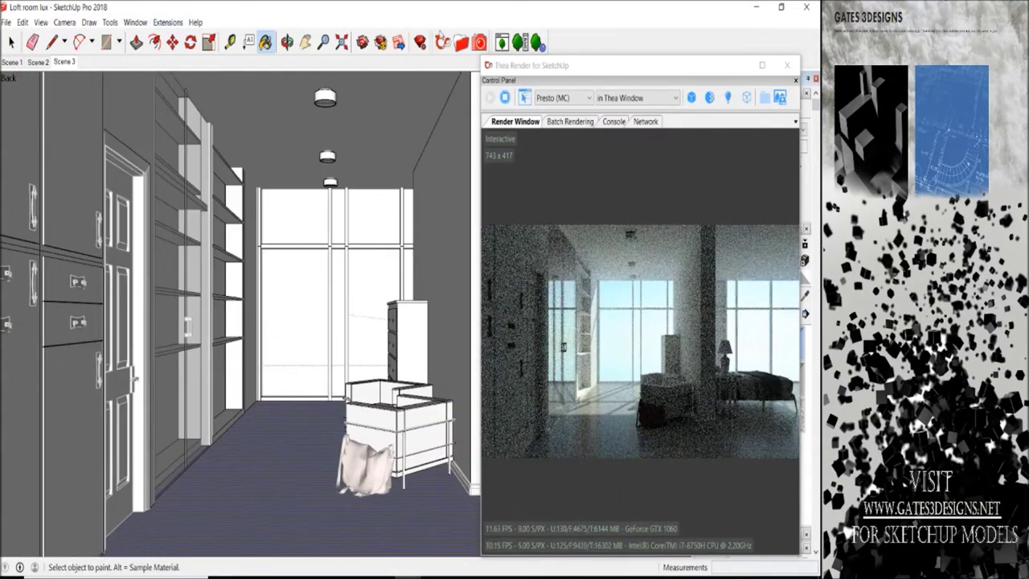
Paint the partition wall with Wood (11-20) ipz_long_board_dark, orbiting to check it.
{"action": "left_click", "coordinate": [380, 41]}
{"action": "left_click", "coordinate": [157, 372]}
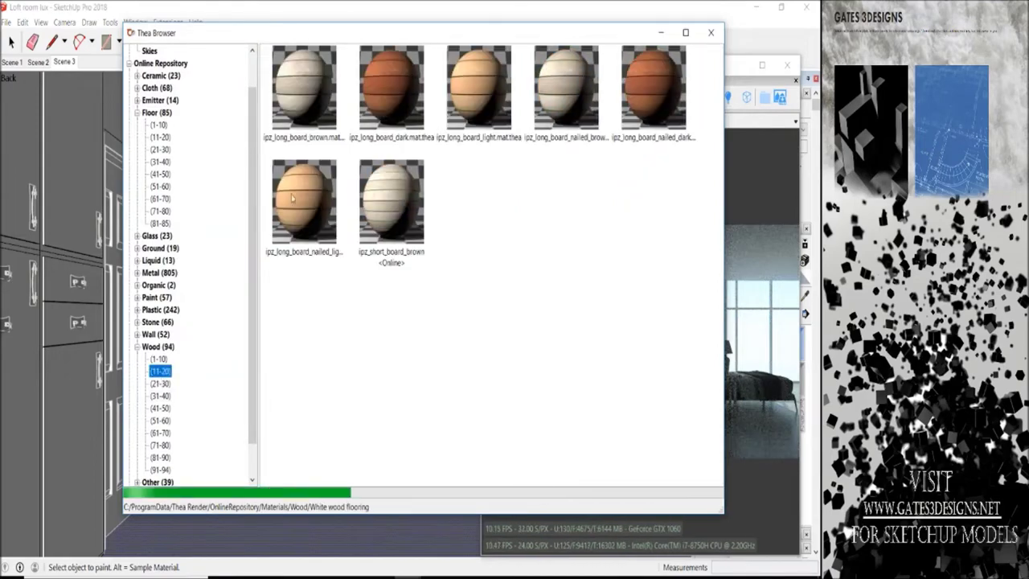
{"action": "left_click", "coordinate": [394, 78]}
{"action": "left_click", "coordinate": [662, 33]}
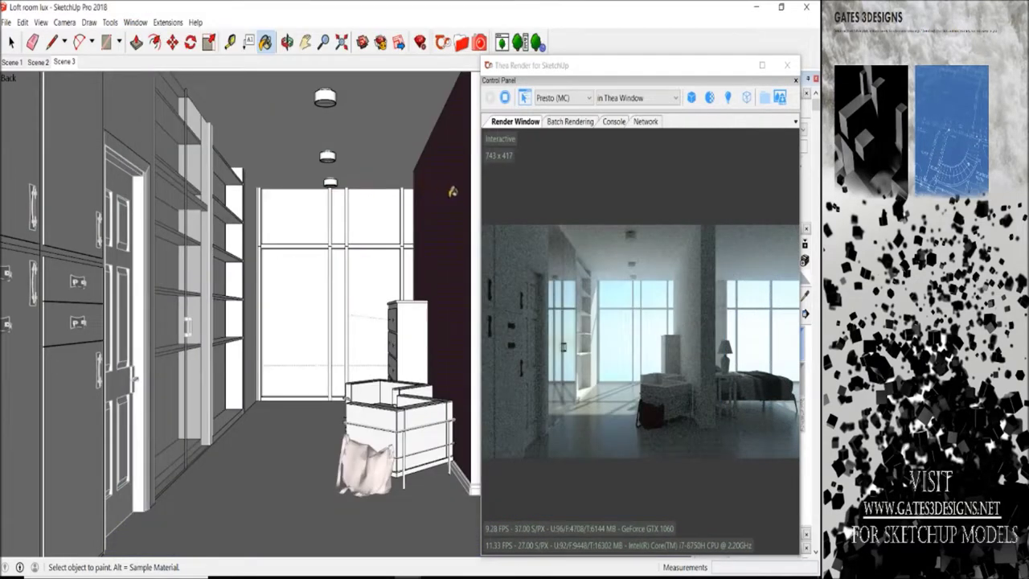
{"action": "scroll", "coordinate": [241, 233], "scroll_direction": "up", "scroll_amount": 2}
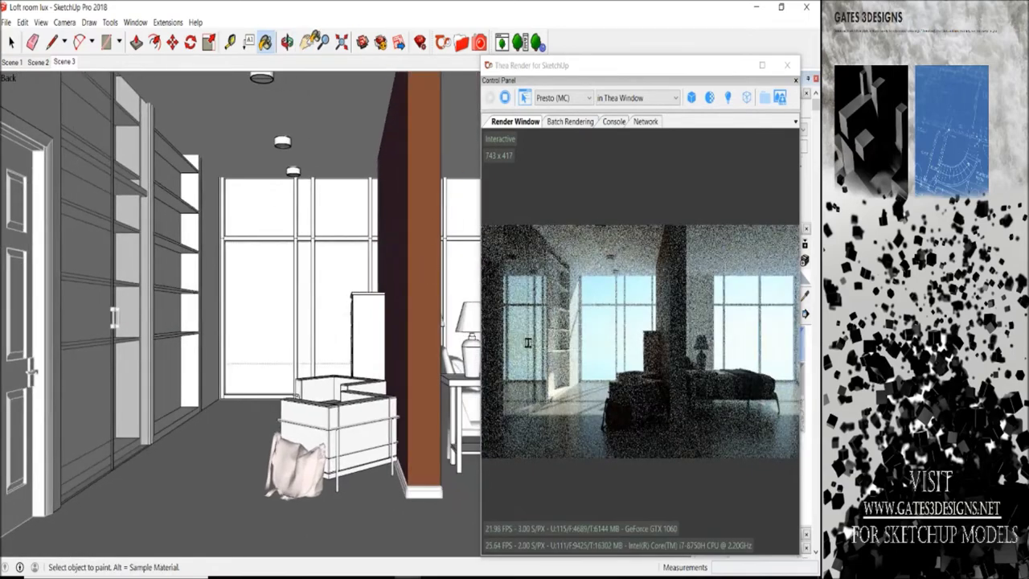
{"action": "mouse_move", "coordinate": [321, 161]}
{"action": "middle_mouse_down"}
{"action": "mouse_move", "coordinate": [280, 127]}
{"action": "mouse_move", "coordinate": [265, 145]}
{"action": "middle_mouse_up"}
{"action": "scroll", "coordinate": [166, 310], "scroll_direction": "up", "scroll_amount": 3}
{"action": "middle_click_drag", "start_coordinate": [165, 310], "coordinate": [329, 264]}
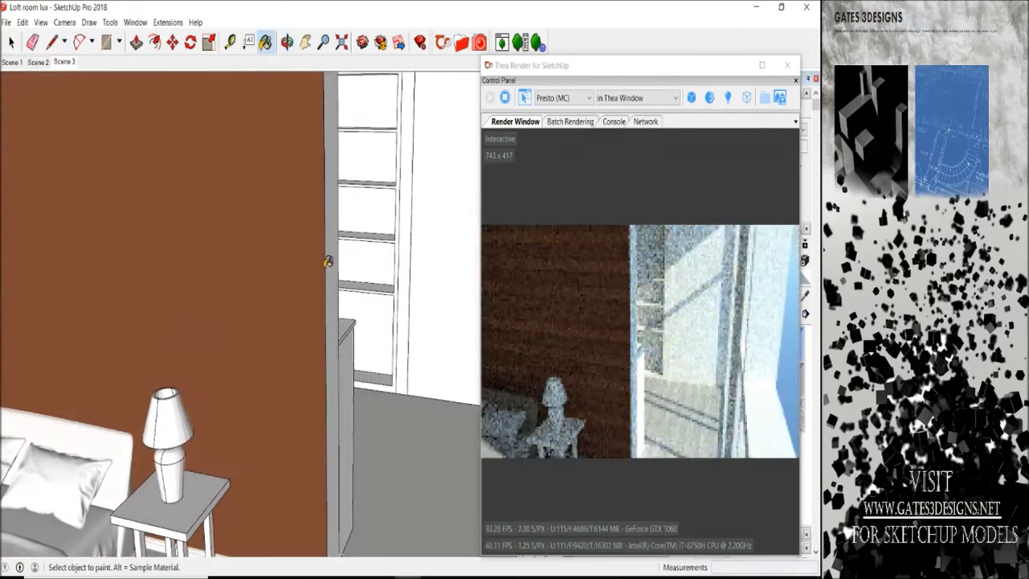
Back in Scene 3, load Floor (21-30) OrzechKalifornia wood to repaint the floor.
{"action": "left_click", "coordinate": [69, 63]}
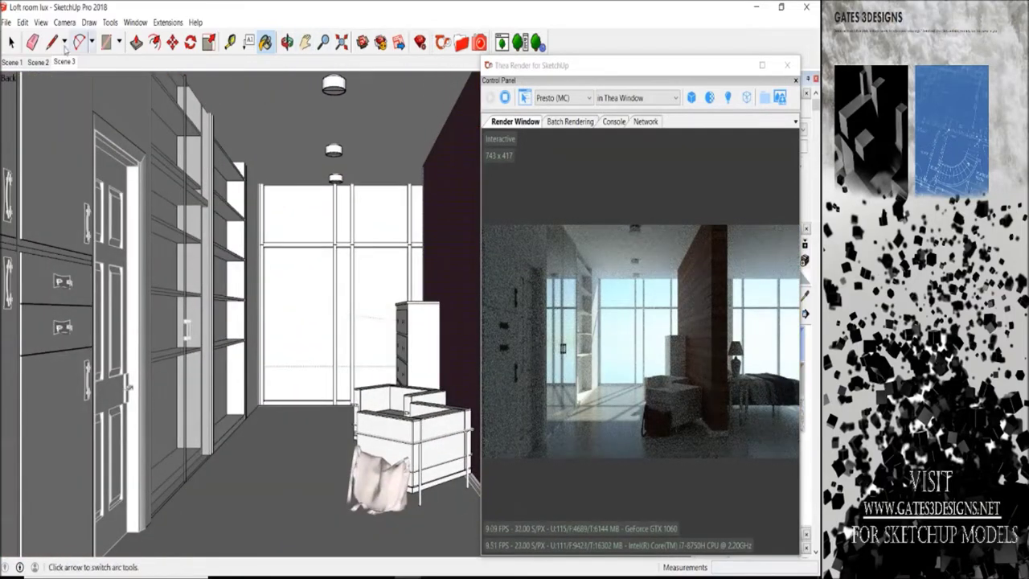
{"action": "key", "text": "space"}
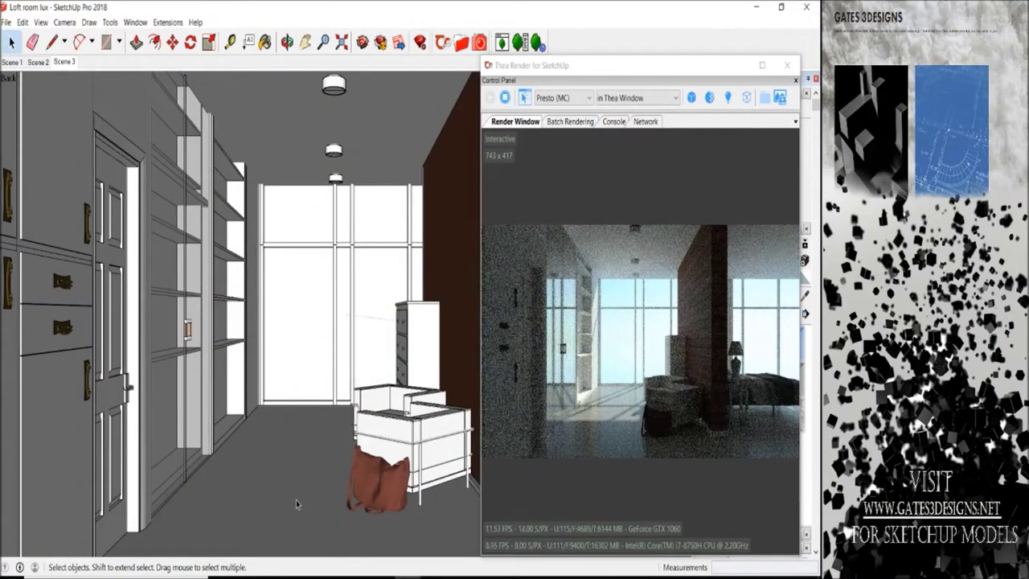
{"action": "scroll", "coordinate": [293, 438], "scroll_direction": "up", "scroll_amount": 2}
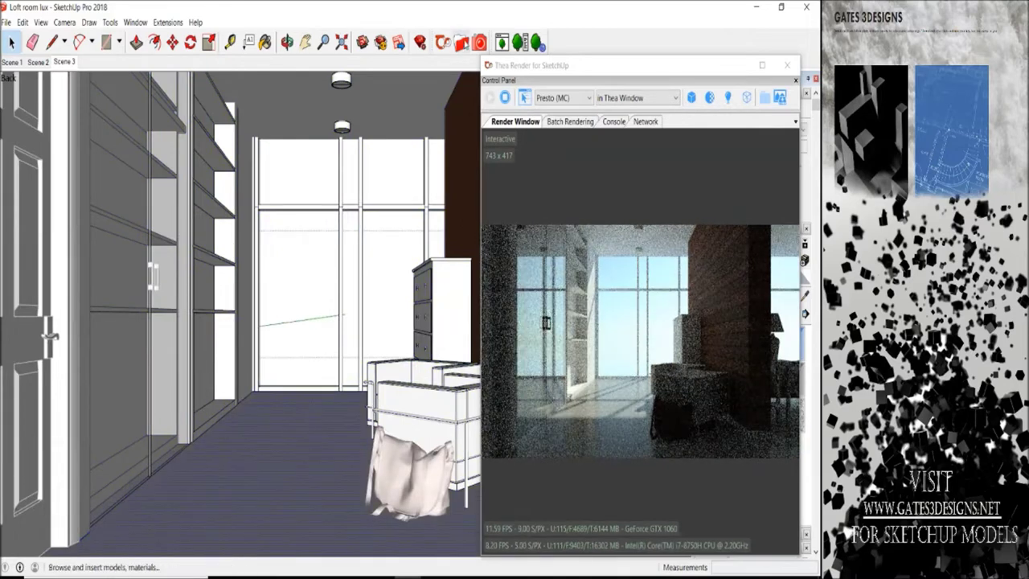
{"action": "left_click", "coordinate": [462, 41]}
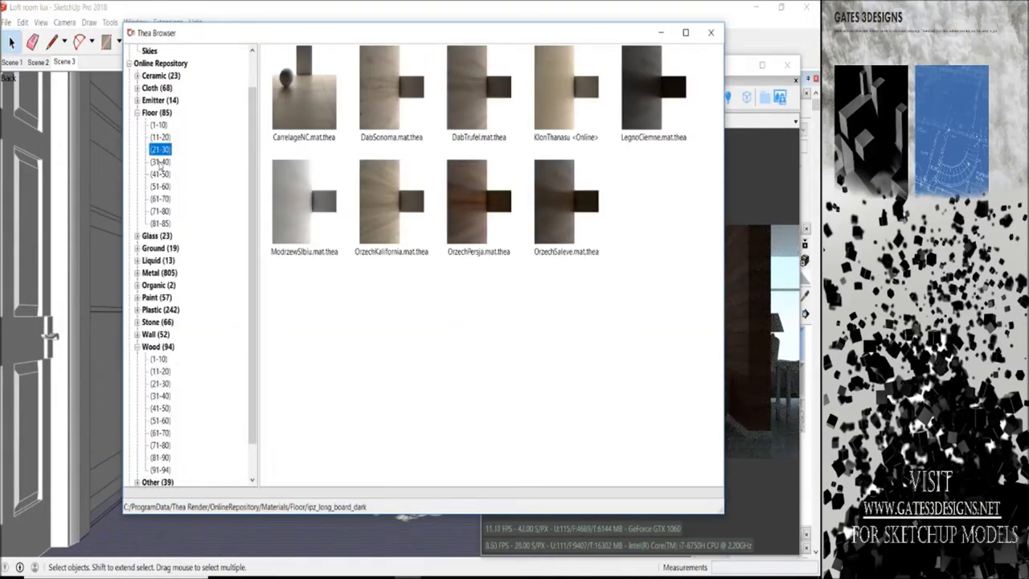
{"action": "double_click", "coordinate": [375, 178]}
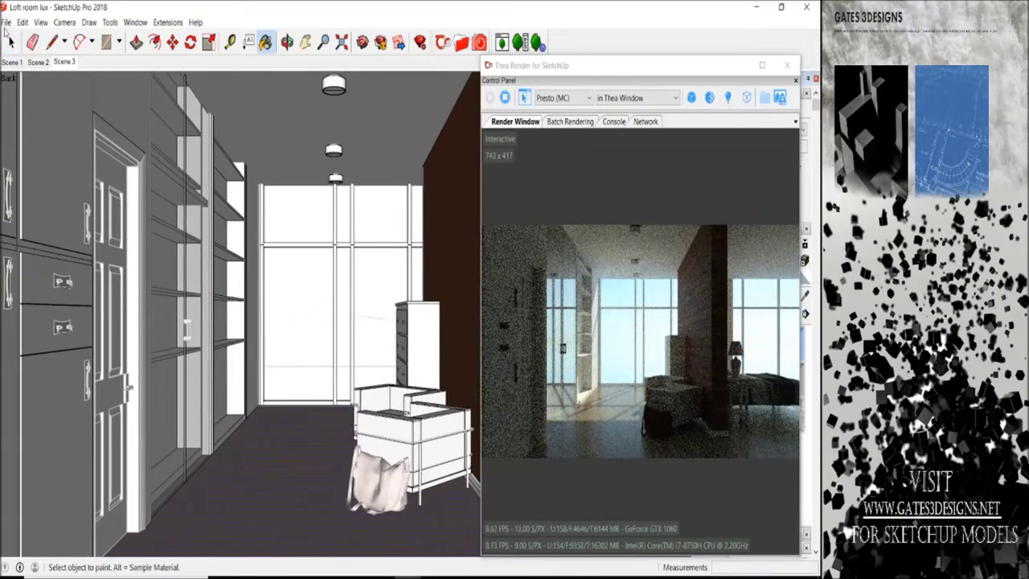
Paint the ceiling light disc with the Emitter (11-14) Fluorescent 65W mid material.
{"action": "key", "text": "space"}
{"action": "scroll", "coordinate": [330, 92], "scroll_direction": "up", "scroll_amount": 2}
{"action": "scroll", "coordinate": [330, 92], "scroll_direction": "up", "scroll_amount": 3}
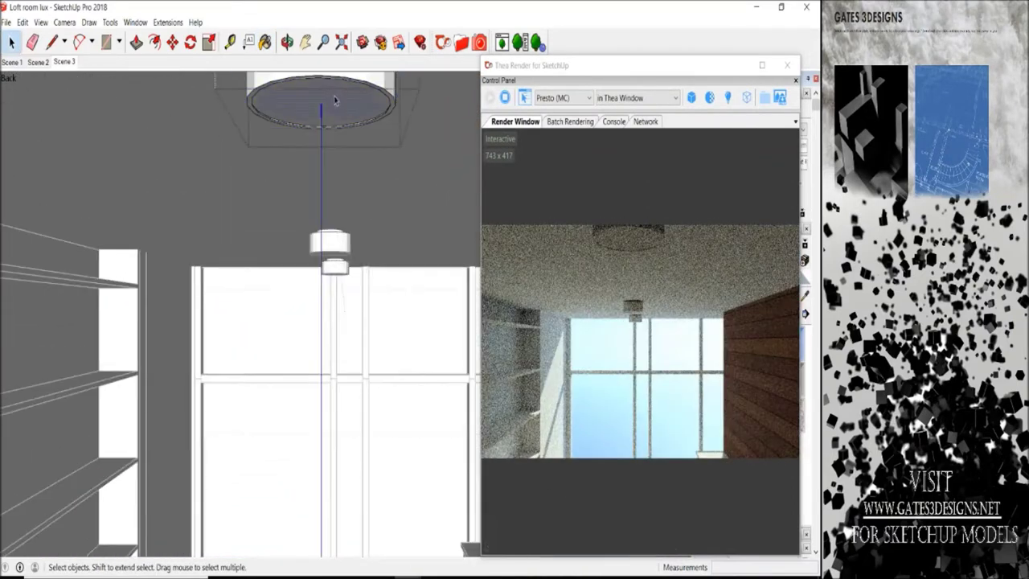
{"action": "scroll", "coordinate": [336, 104], "scroll_direction": "up", "scroll_amount": 1}
{"action": "scroll", "coordinate": [339, 111], "scroll_direction": "up", "scroll_amount": 1}
{"action": "left_click", "coordinate": [400, 42]}
{"action": "left_click", "coordinate": [137, 100]}
{"action": "left_click", "coordinate": [165, 125]}
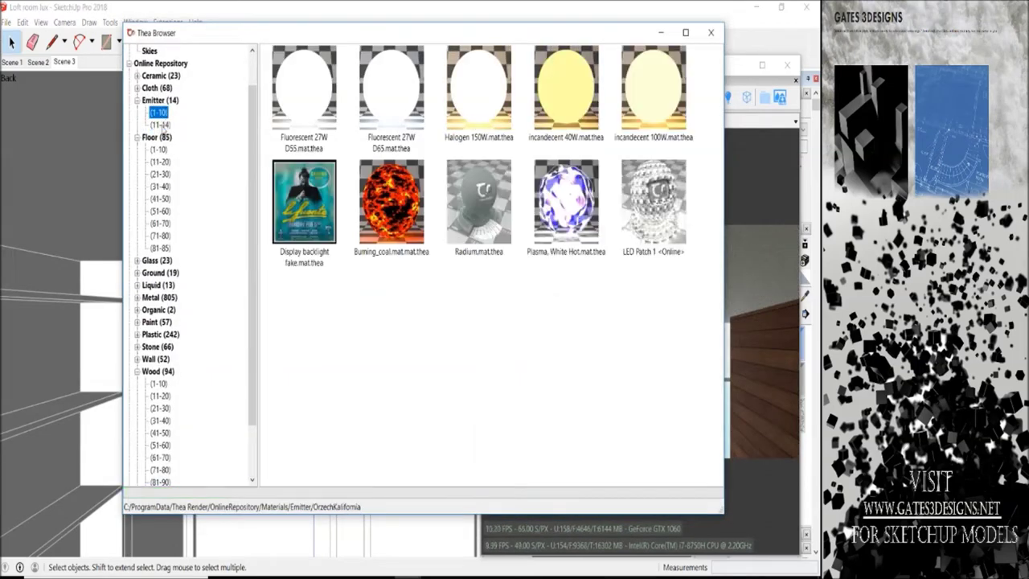
{"action": "left_click", "coordinate": [462, 85]}
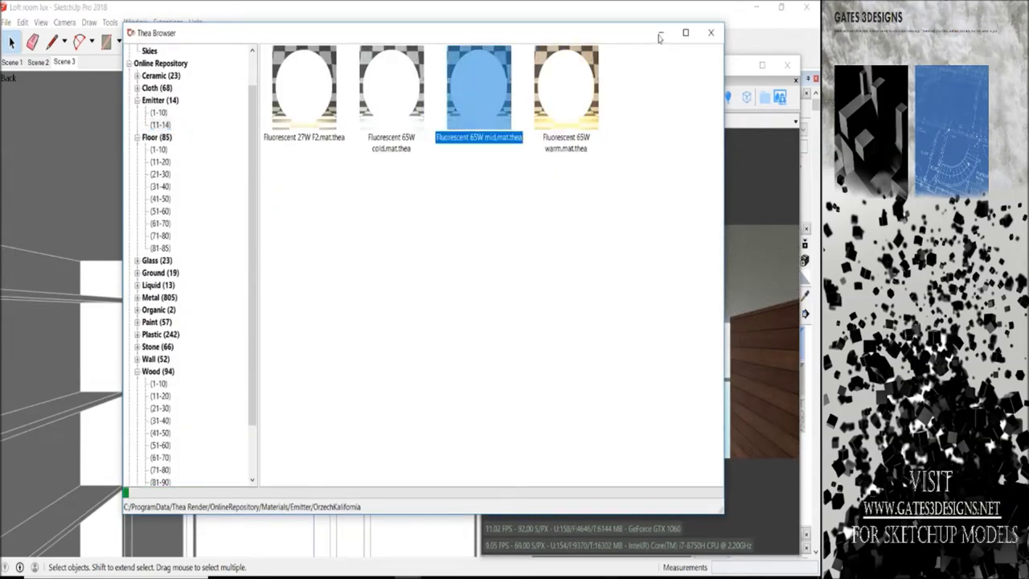
{"action": "left_click", "coordinate": [659, 34]}
{"action": "left_click", "coordinate": [346, 107]}
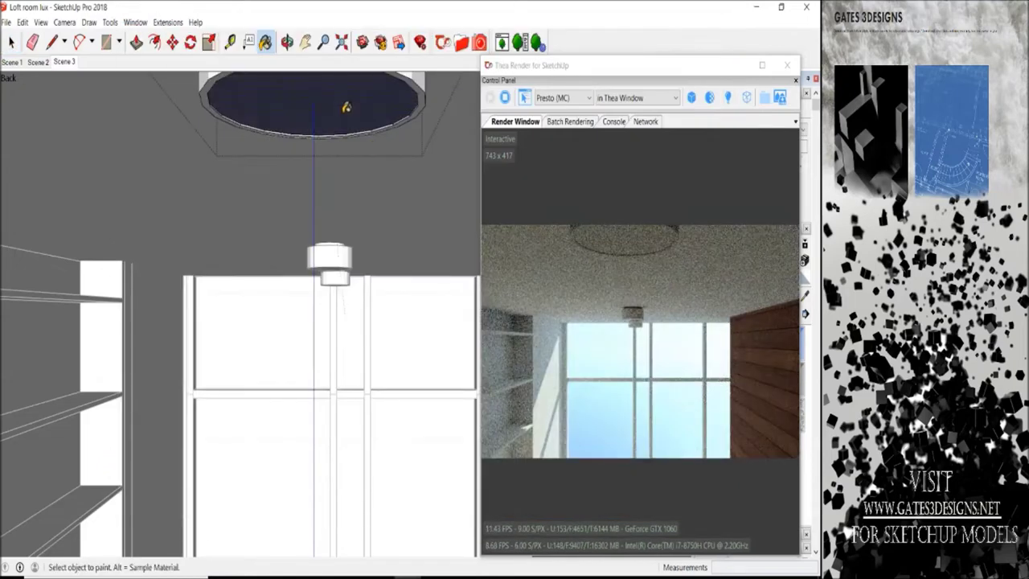
{"action": "middle_click_drag", "start_coordinate": [345, 107], "coordinate": [333, 270]}
Show Thea's Tools Panel on Light Settings with all options visible.
{"action": "key", "text": "space"}
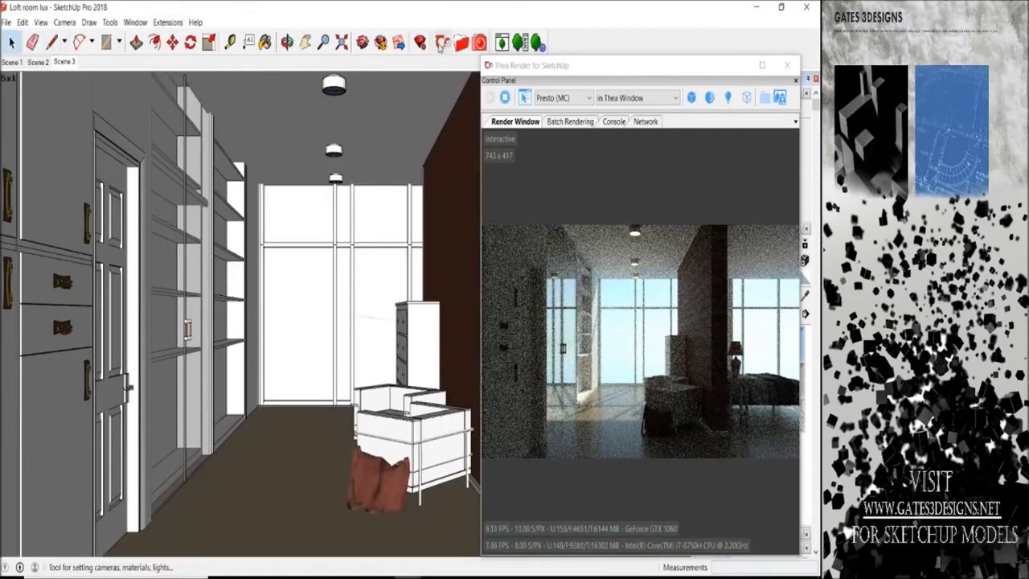
{"action": "left_click", "coordinate": [168, 47]}
{"action": "left_click", "coordinate": [150, 48]}
{"action": "left_click_drag", "start_coordinate": [195, 27], "coordinate": [205, 19]}
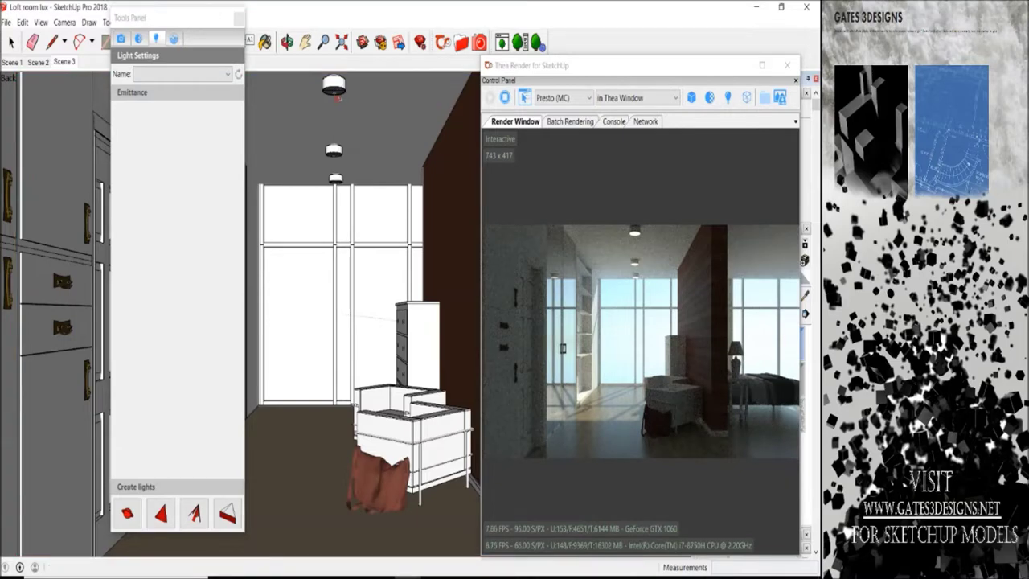
Place an IES light under the ceiling fixture, aimed down, with 19.ies at multiplier 15.
{"action": "left_click", "coordinate": [333, 88]}
{"action": "left_click", "coordinate": [333, 465]}
{"action": "left_click", "coordinate": [160, 184]}
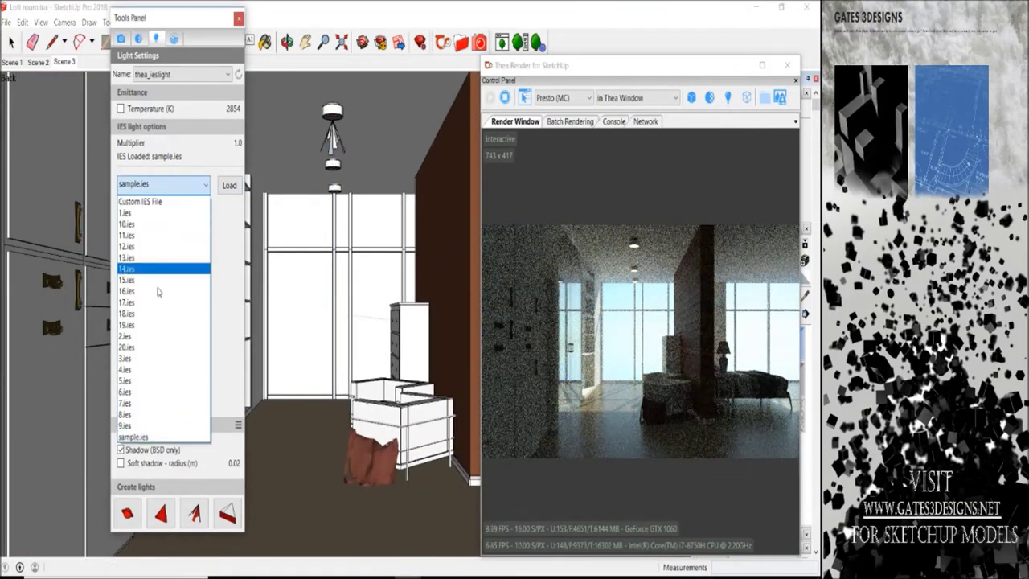
{"action": "left_click", "coordinate": [145, 325]}
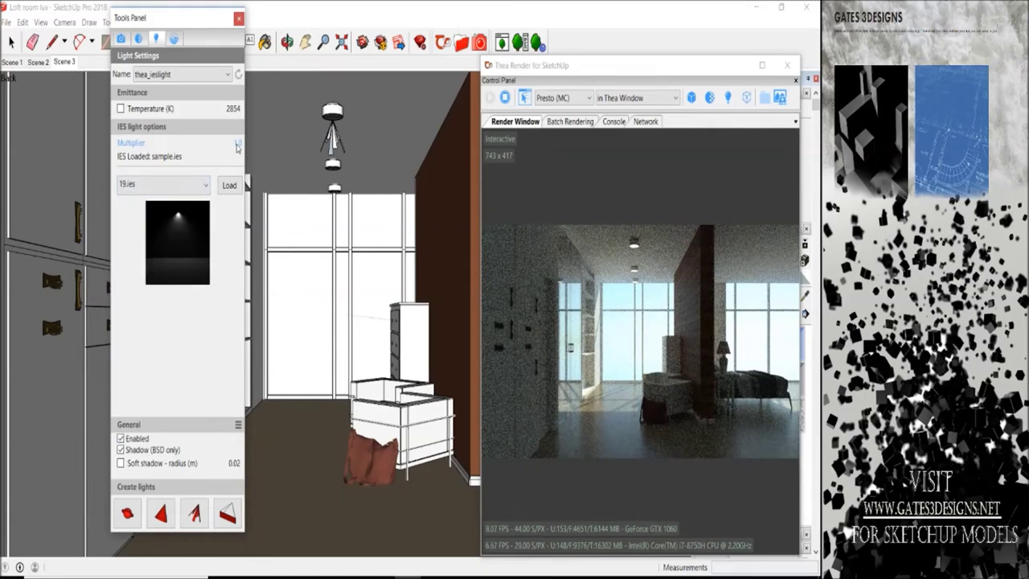
{"action": "left_click", "coordinate": [230, 142]}
{"action": "type", "text": "15"}
{"action": "key", "text": "Return"}
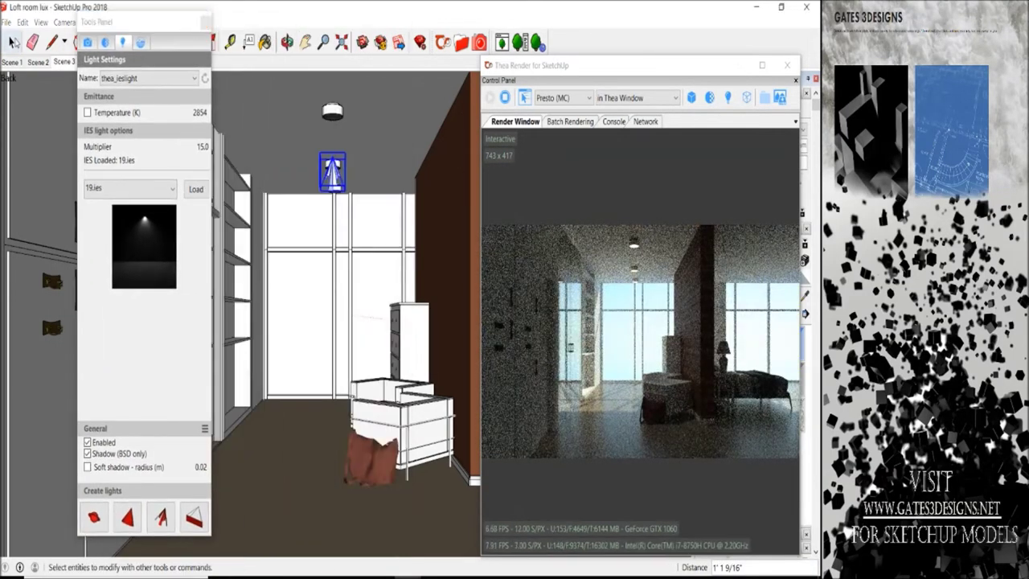
Switch the light to 11.ies, raise its multiplier to 30, and close the panel.
{"action": "left_click", "coordinate": [172, 189]}
{"action": "left_click", "coordinate": [128, 238]}
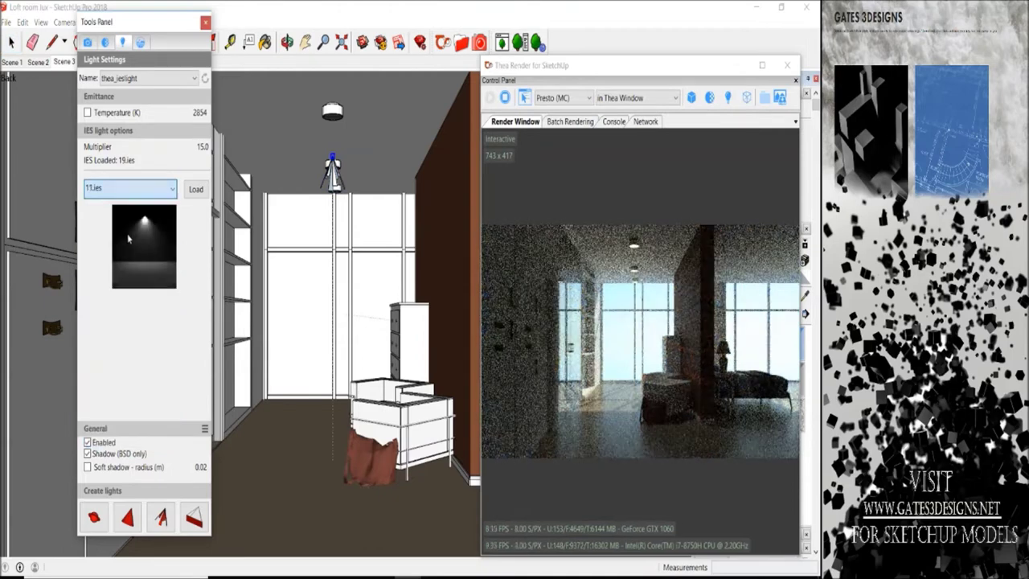
{"action": "left_click", "coordinate": [195, 189]}
{"action": "double_click", "coordinate": [201, 146]}
{"action": "type", "text": "30"}
{"action": "key", "text": "Return"}
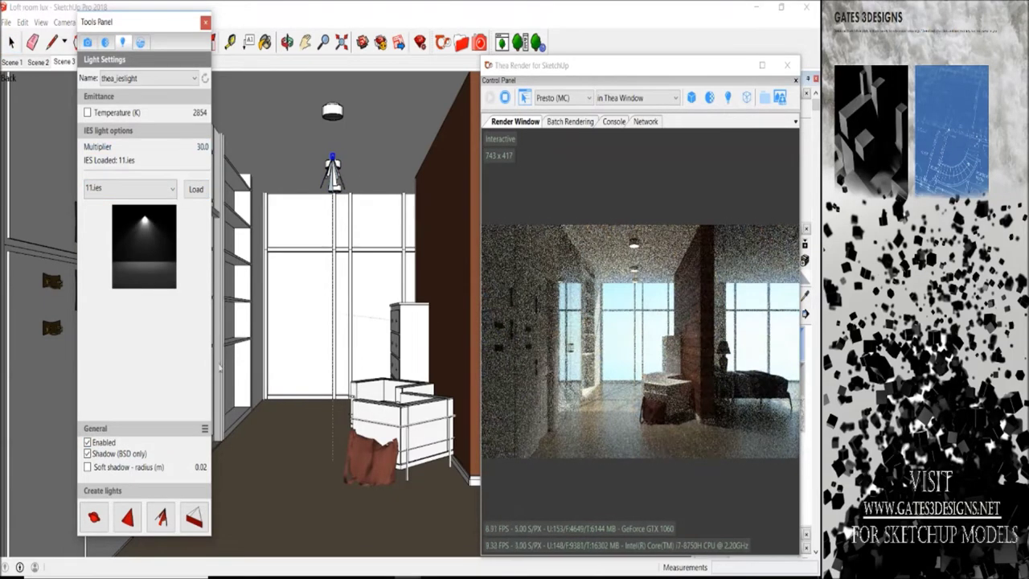
{"action": "left_click", "coordinate": [205, 21]}
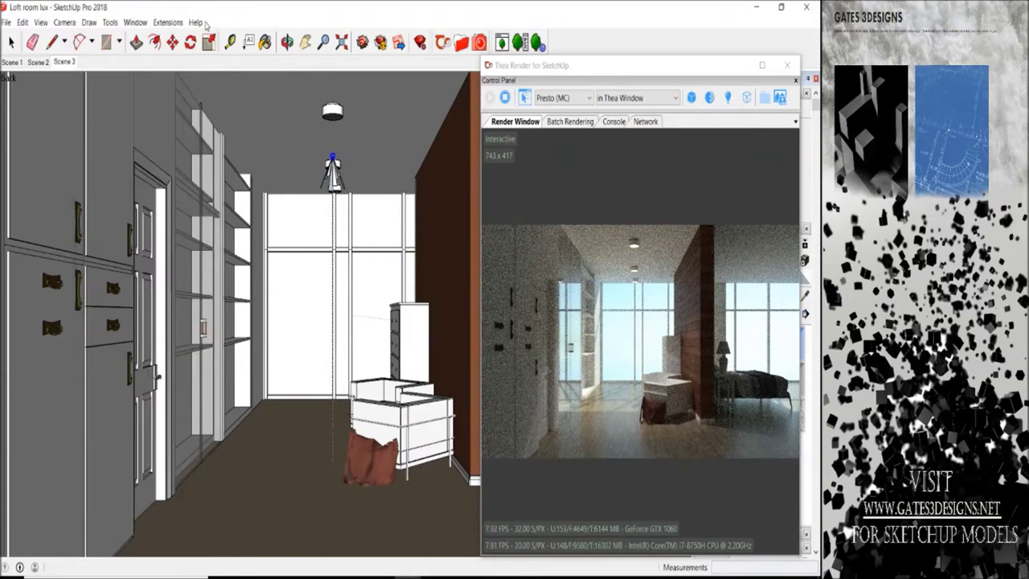
Copy the ceiling IES light and paste a copy at another ceiling spot.
{"action": "left_click", "coordinate": [332, 172]}
{"action": "left_click", "coordinate": [23, 22]}
{"action": "left_click", "coordinate": [37, 82]}
{"action": "left_click", "coordinate": [22, 21]}
{"action": "left_click", "coordinate": [37, 95]}
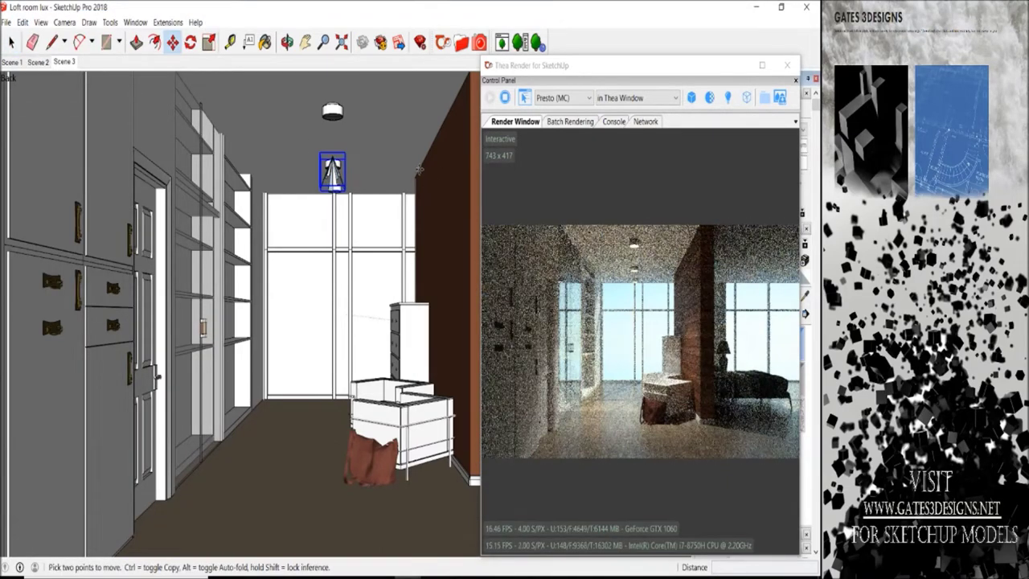
{"action": "left_click", "coordinate": [322, 75]}
Select both ceiling lights and paste copies of the pair.
{"action": "left_click", "coordinate": [286, 42]}
{"action": "left_click_drag", "start_coordinate": [241, 201], "coordinate": [317, 197]}
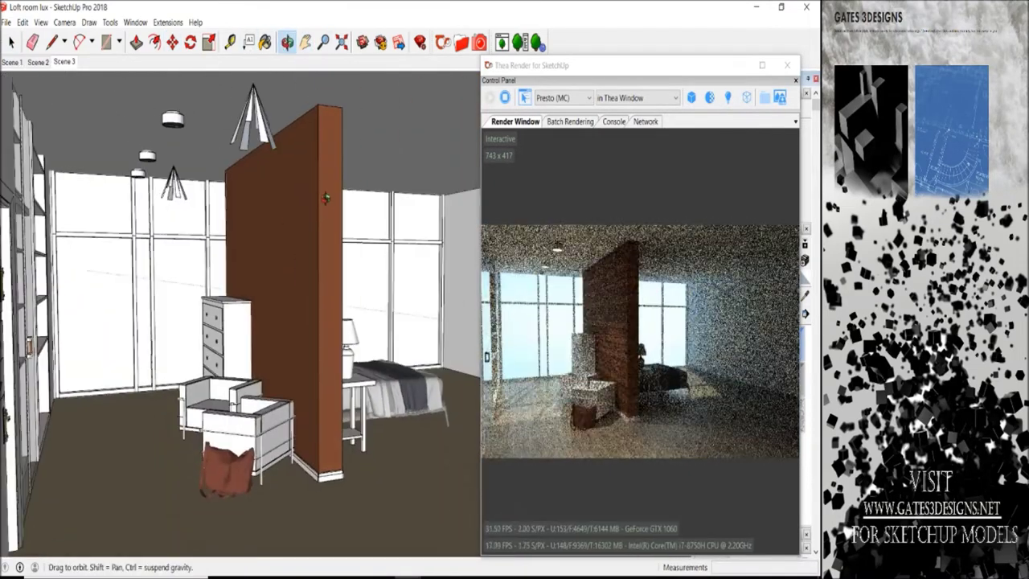
{"action": "left_click", "coordinate": [11, 42]}
{"action": "left_click", "coordinate": [173, 183]}
{"action": "left_click", "coordinate": [253, 113], "text": "shift"}
{"action": "left_click", "coordinate": [22, 22]}
{"action": "left_click", "coordinate": [37, 81]}
{"action": "left_click", "coordinate": [22, 22]}
{"action": "left_click", "coordinate": [49, 108]}
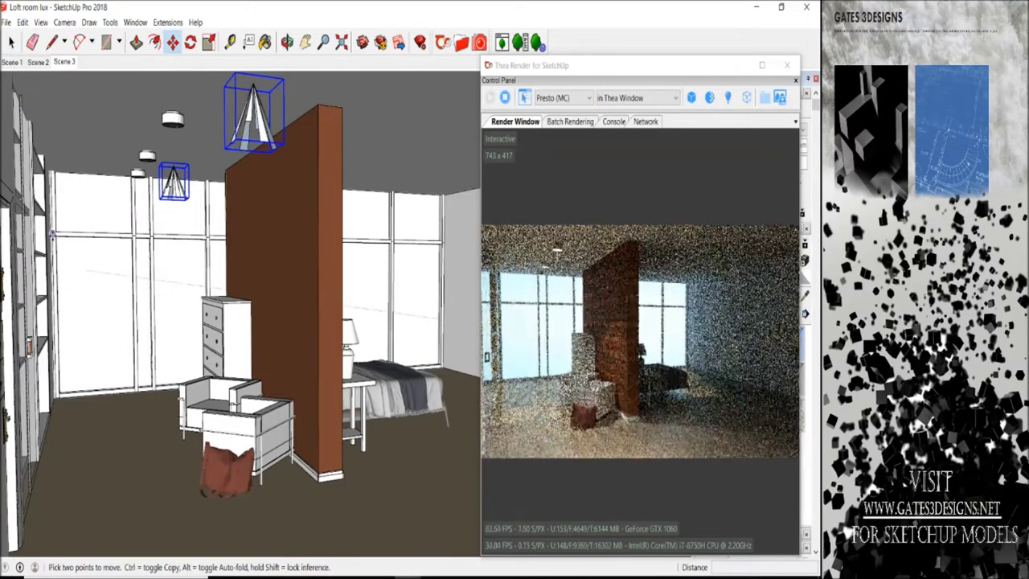
Go to Scene 3 and select the armchair.
{"action": "left_click", "coordinate": [56, 63]}
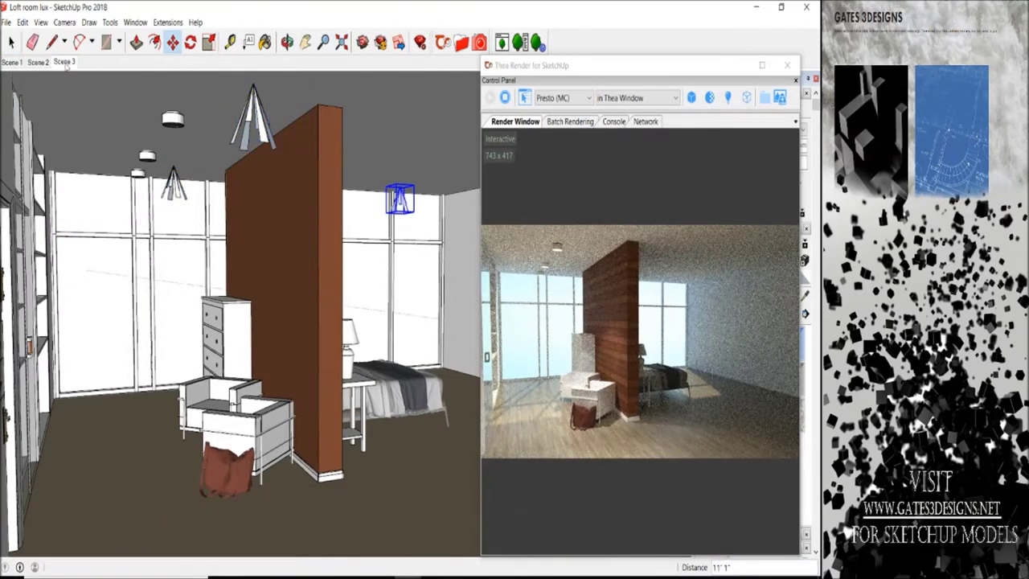
{"action": "key", "text": "space"}
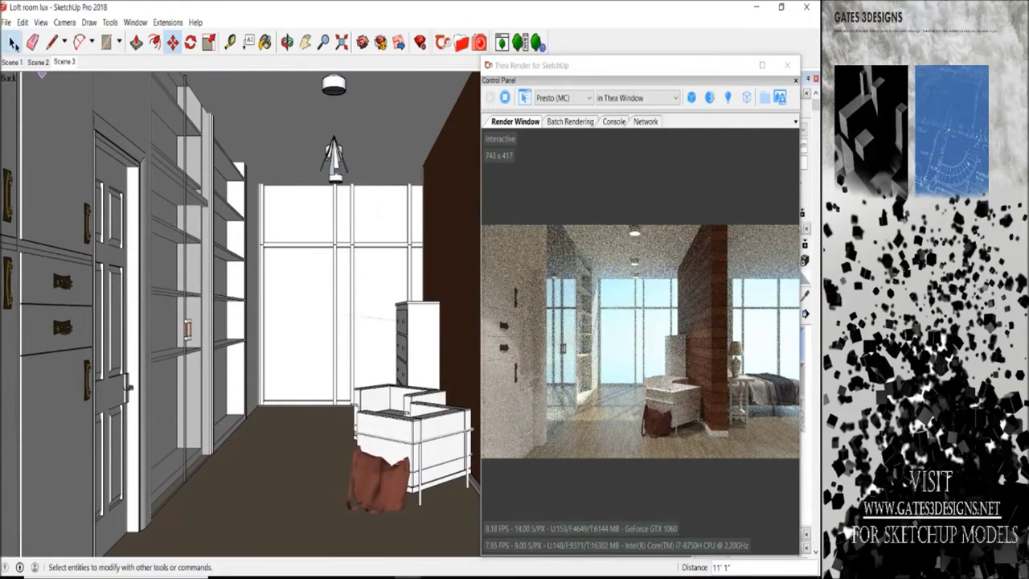
{"action": "left_click", "coordinate": [426, 434]}
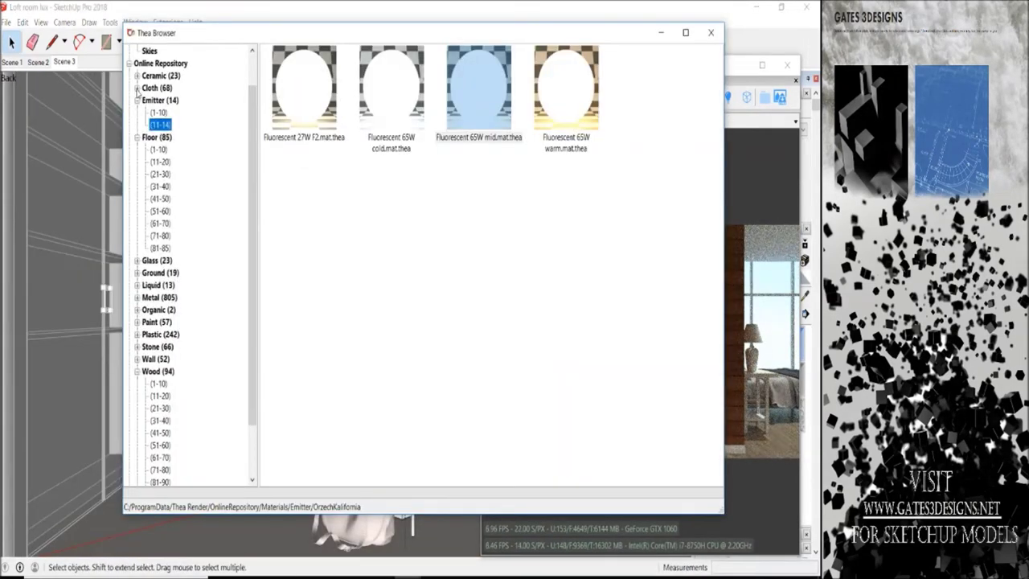
Load a leather from online Cloth (31-40) and paint the armchair's seat block with it.
{"action": "left_click", "coordinate": [137, 88]}
{"action": "left_click", "coordinate": [158, 100]}
{"action": "left_click", "coordinate": [160, 112]}
{"action": "left_click", "coordinate": [160, 124]}
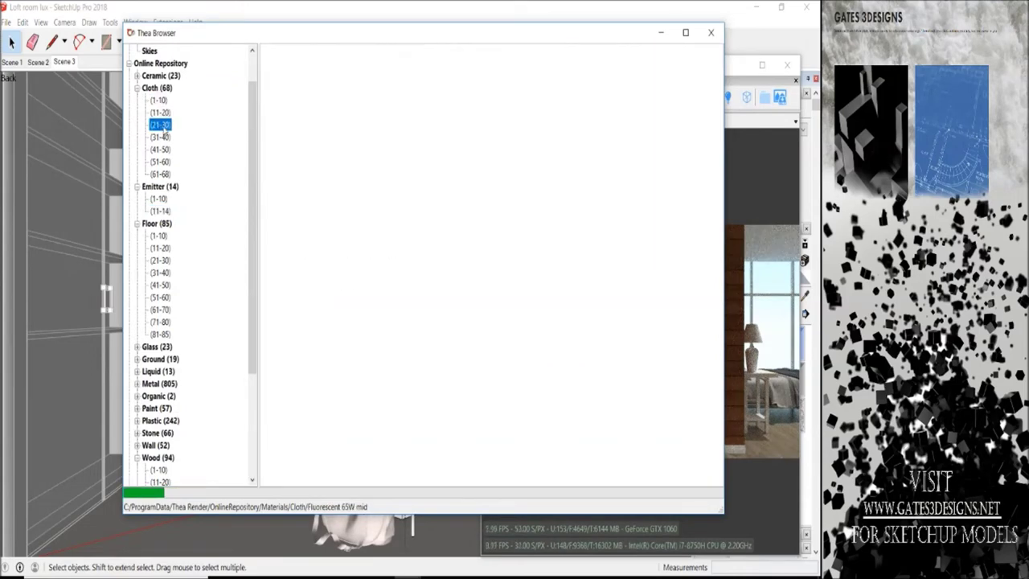
{"action": "left_click", "coordinate": [161, 137]}
{"action": "double_click", "coordinate": [306, 74]}
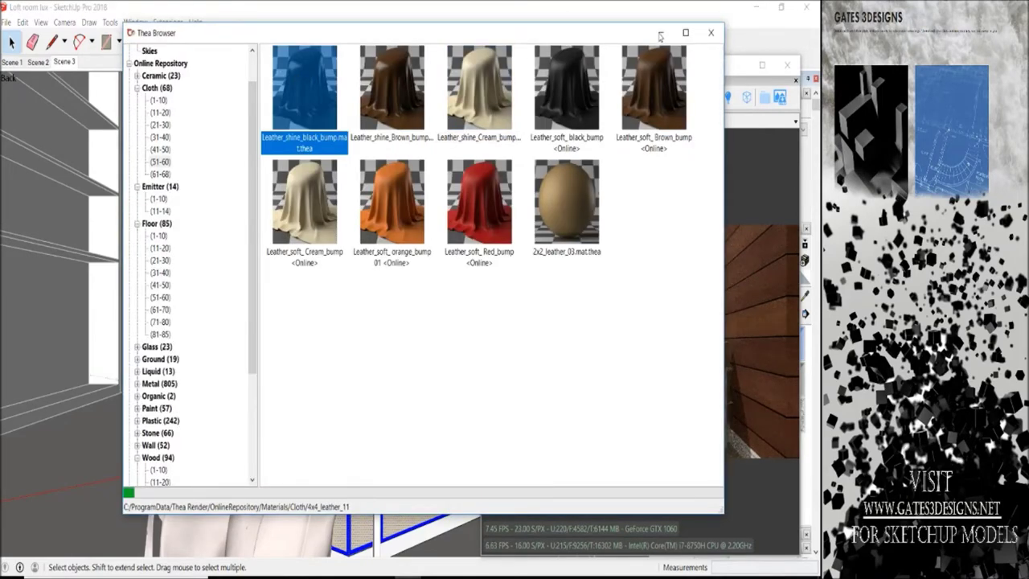
{"action": "left_click", "coordinate": [659, 36]}
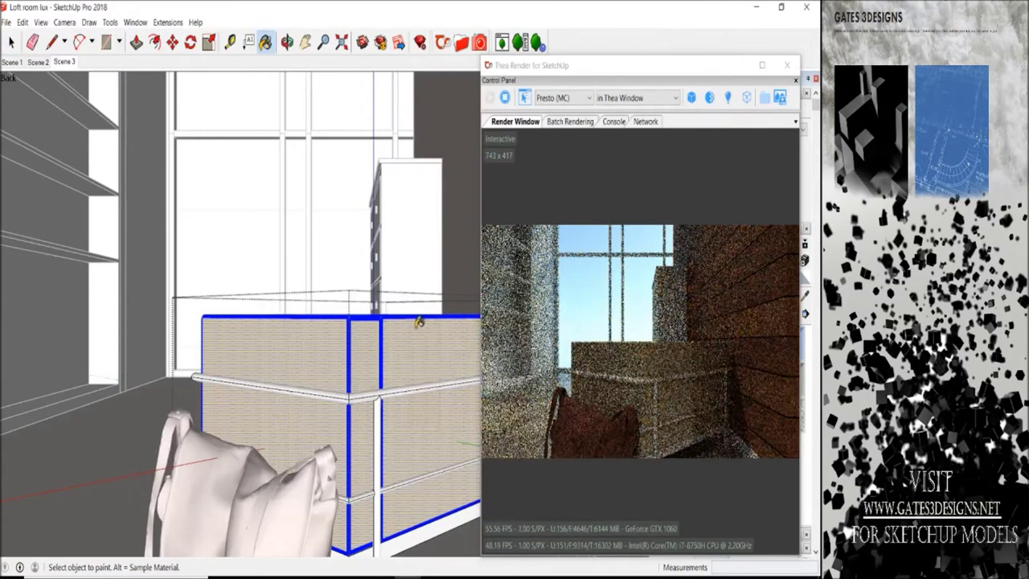
{"action": "left_click", "coordinate": [418, 322]}
Paint the armchair's tubular railing with Stainless Steel from Thea's local Metals library.
{"action": "left_click", "coordinate": [12, 41]}
{"action": "left_click", "coordinate": [289, 381]}
{"action": "left_click", "coordinate": [462, 42]}
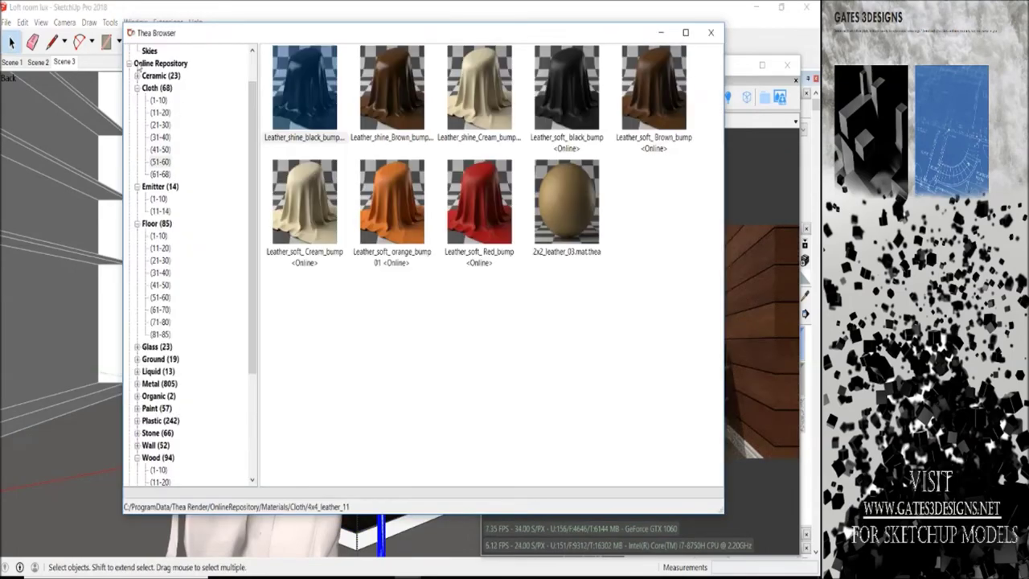
{"action": "left_click", "coordinate": [137, 64]}
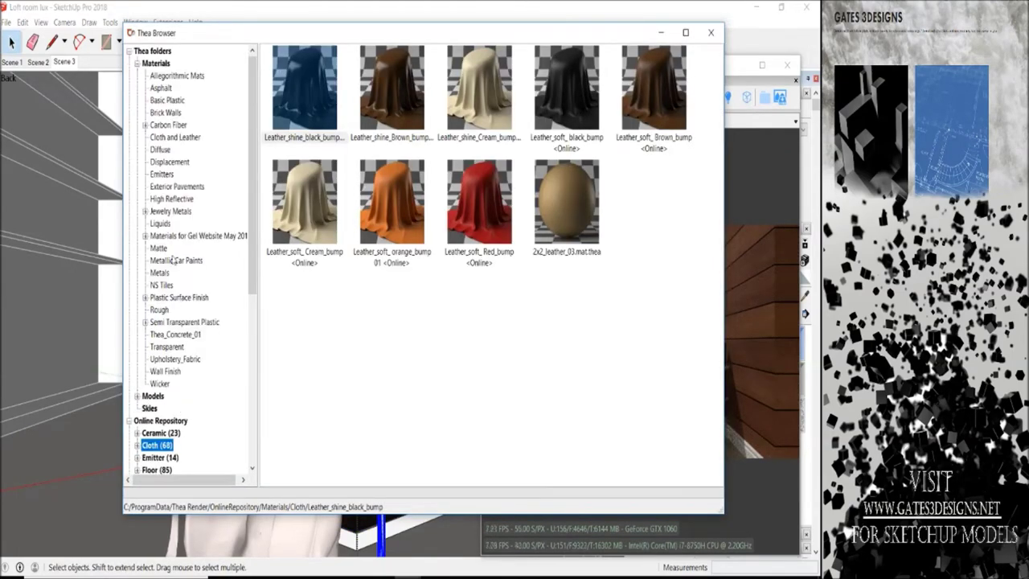
{"action": "left_click", "coordinate": [163, 273]}
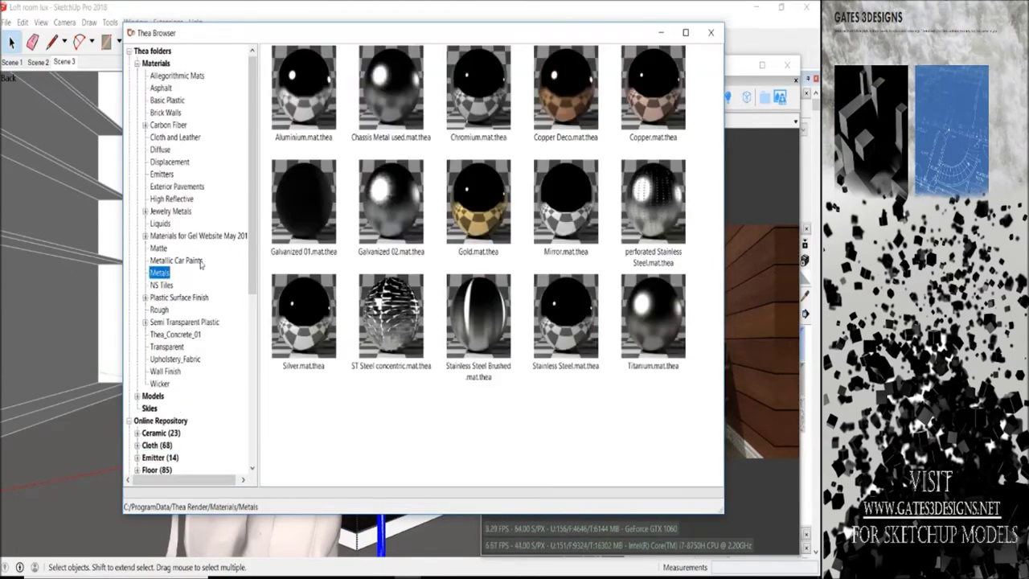
{"action": "left_click", "coordinate": [661, 35]}
{"action": "left_click", "coordinate": [659, 36]}
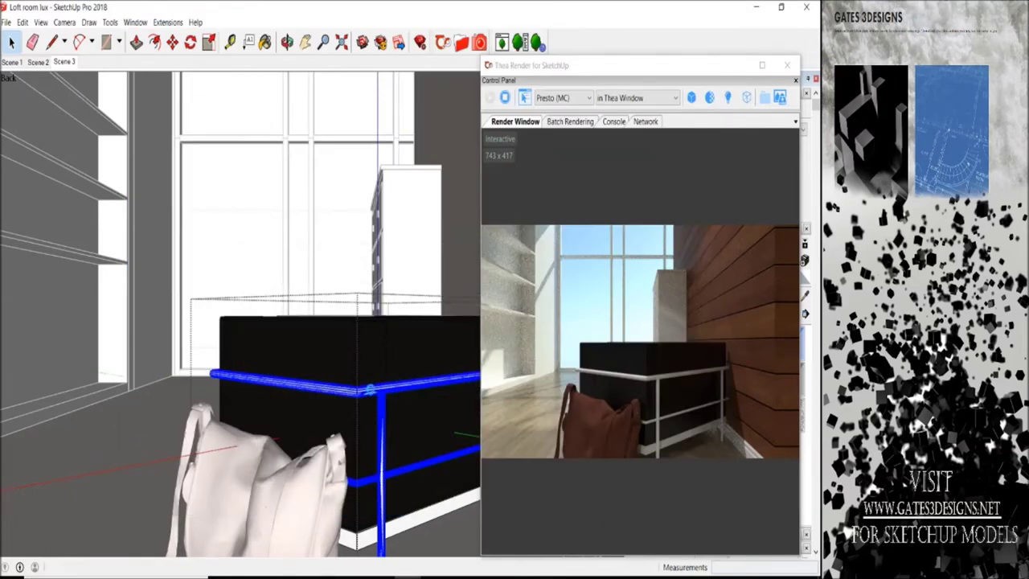
{"action": "key", "text": "b"}
{"action": "middle_click_drag", "start_coordinate": [381, 388], "coordinate": [365, 482]}
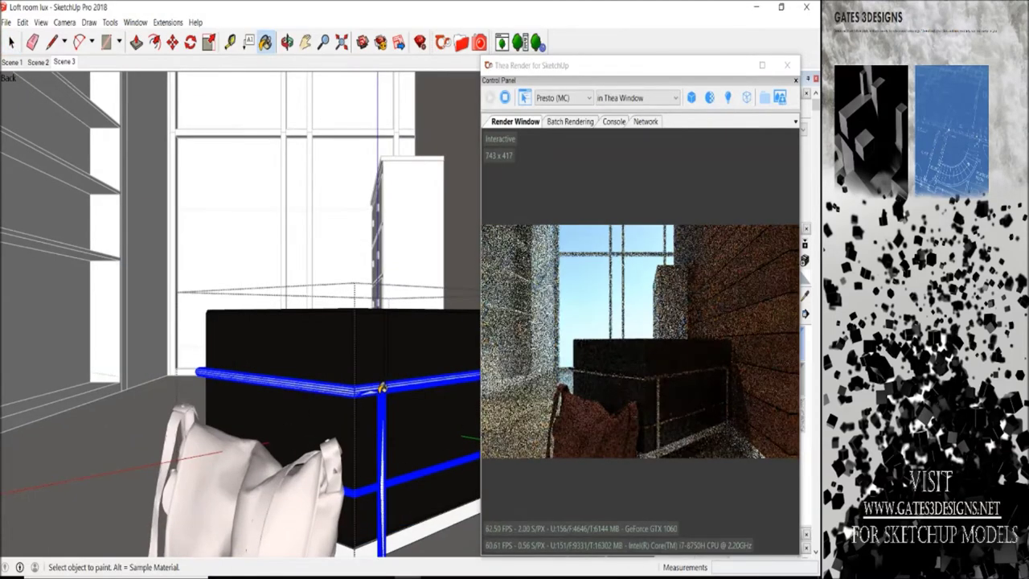
{"action": "key", "text": "space"}
{"action": "left_click", "coordinate": [366, 531]}
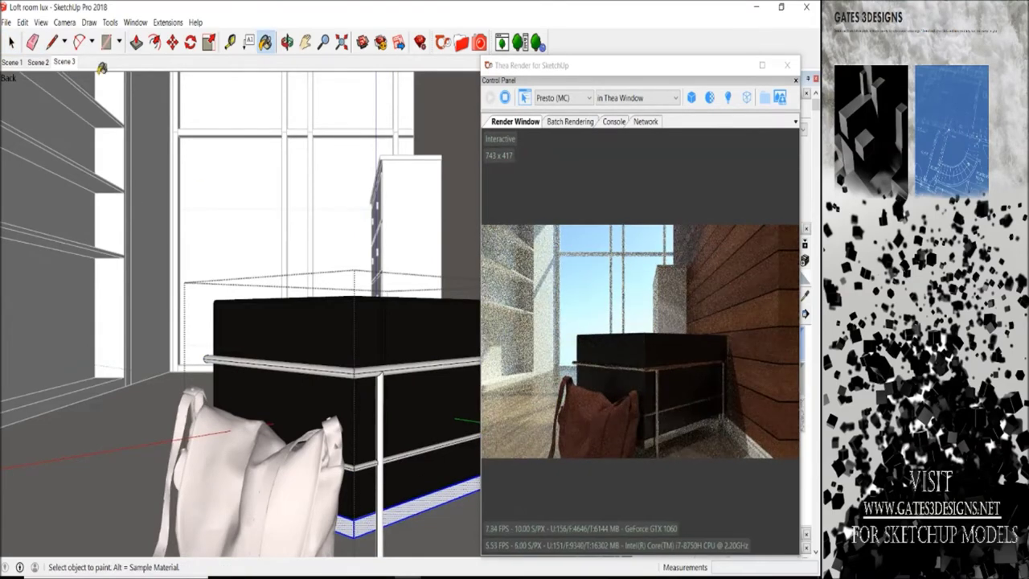
{"action": "left_click", "coordinate": [12, 62]}
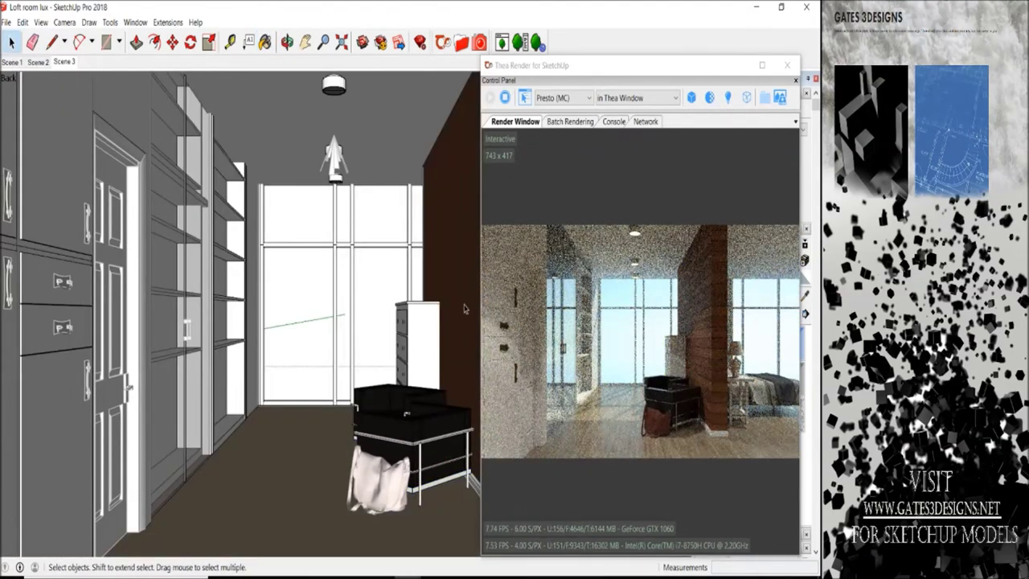
In Scene 3, paint the middle and top wardrobe cabinet panels dark brown.
{"action": "left_click", "coordinate": [65, 62]}
{"action": "key", "text": "b"}
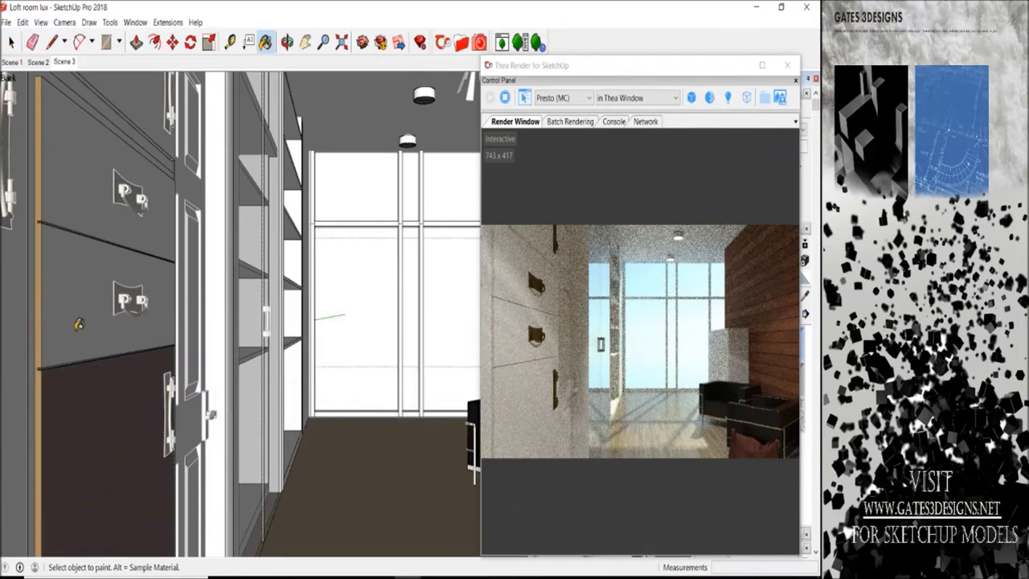
{"action": "left_click", "coordinate": [78, 325]}
{"action": "scroll", "coordinate": [65, 404], "scroll_direction": "up", "scroll_amount": 1}
{"action": "left_click", "coordinate": [79, 183]}
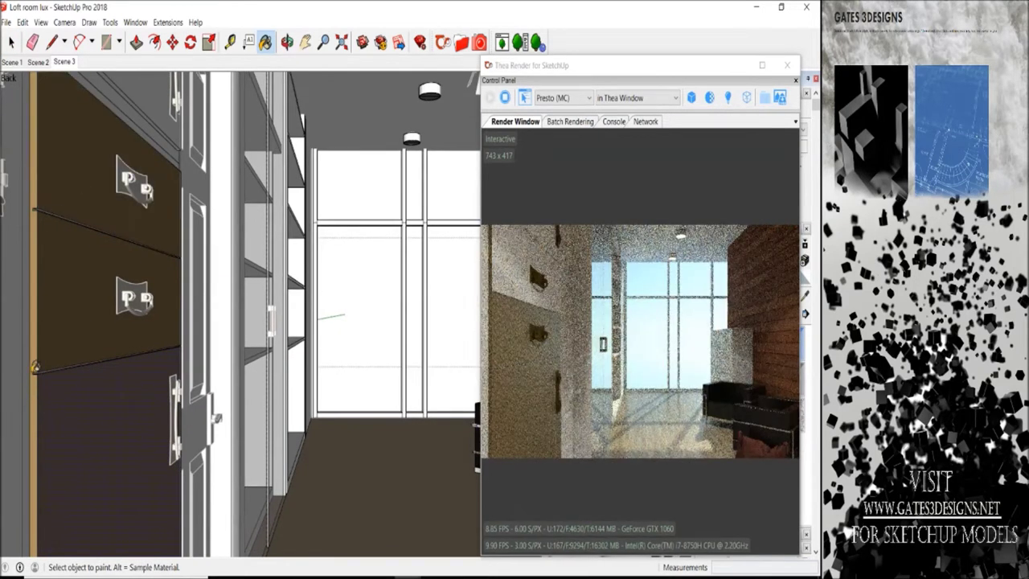
{"action": "scroll", "coordinate": [35, 369], "scroll_direction": "up", "scroll_amount": 2}
{"action": "scroll", "coordinate": [37, 371], "scroll_direction": "up", "scroll_amount": 2}
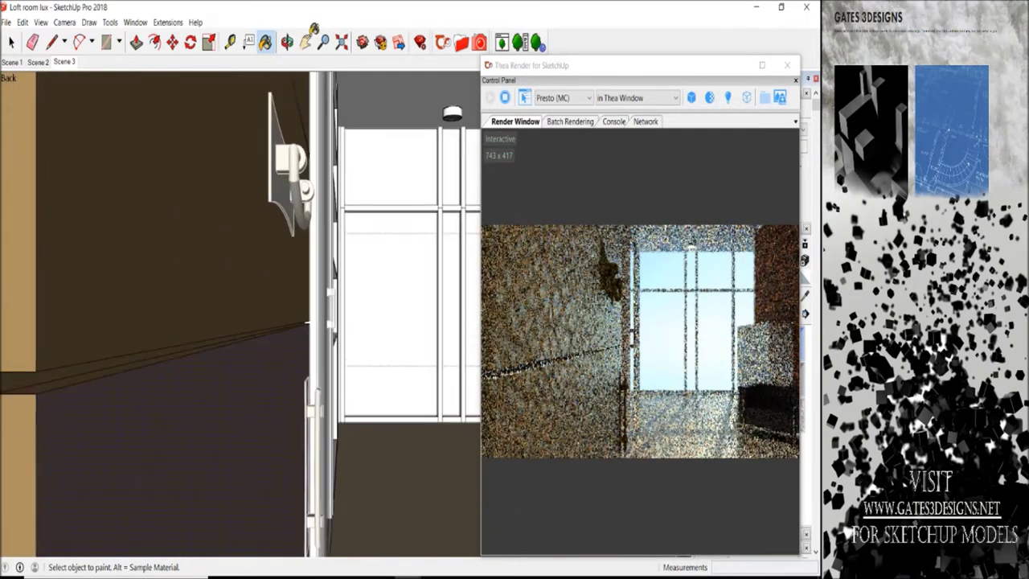
{"action": "left_click", "coordinate": [287, 41]}
{"action": "left_click_drag", "start_coordinate": [241, 340], "coordinate": [150, 239]}
{"action": "key", "text": "b"}
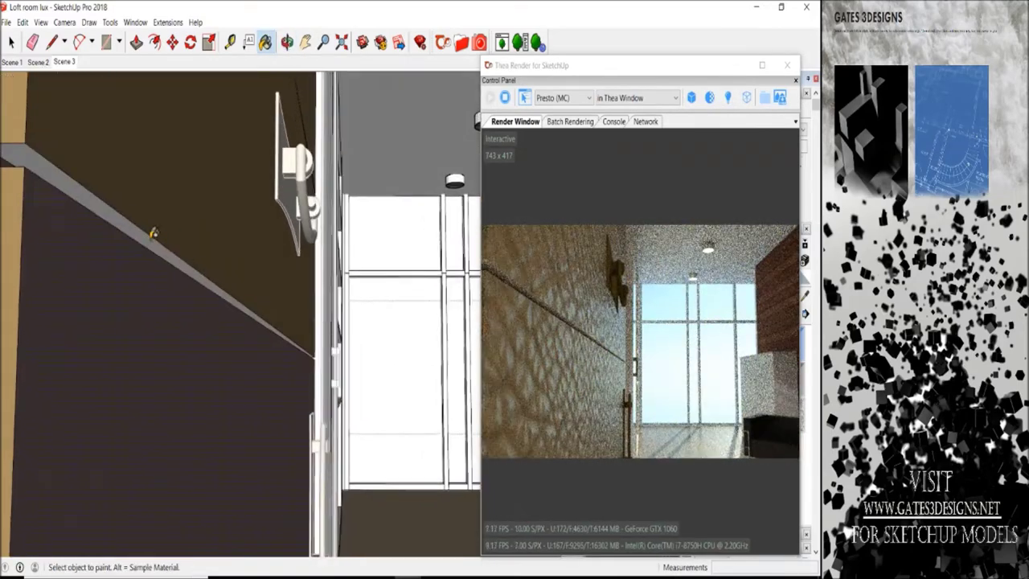
{"action": "key", "text": "space"}
From another scene, paint the wall column beside the window maroon.
{"action": "left_click", "coordinate": [24, 61]}
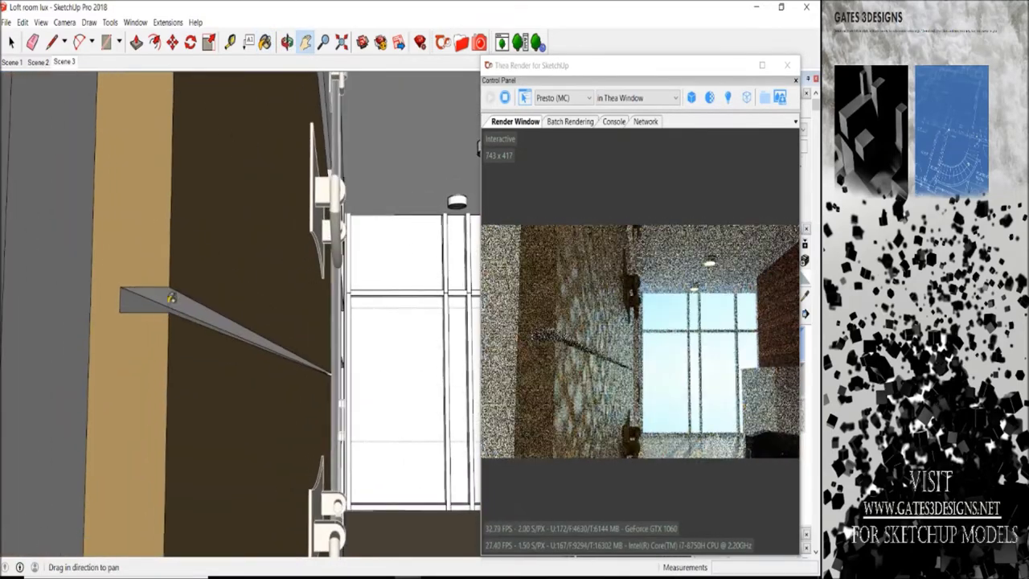
{"action": "key", "text": "b"}
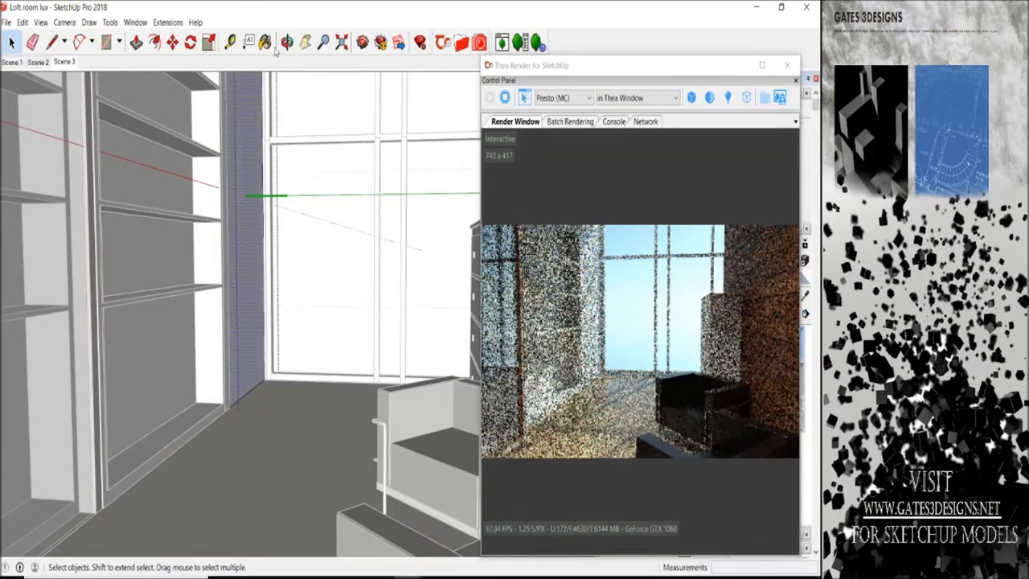
{"action": "left_click", "coordinate": [246, 129]}
{"action": "scroll", "coordinate": [245, 211], "scroll_direction": "up", "scroll_amount": 3}
{"action": "scroll", "coordinate": [245, 211], "scroll_direction": "up", "scroll_amount": 2}
{"action": "right_click", "coordinate": [249, 208]}
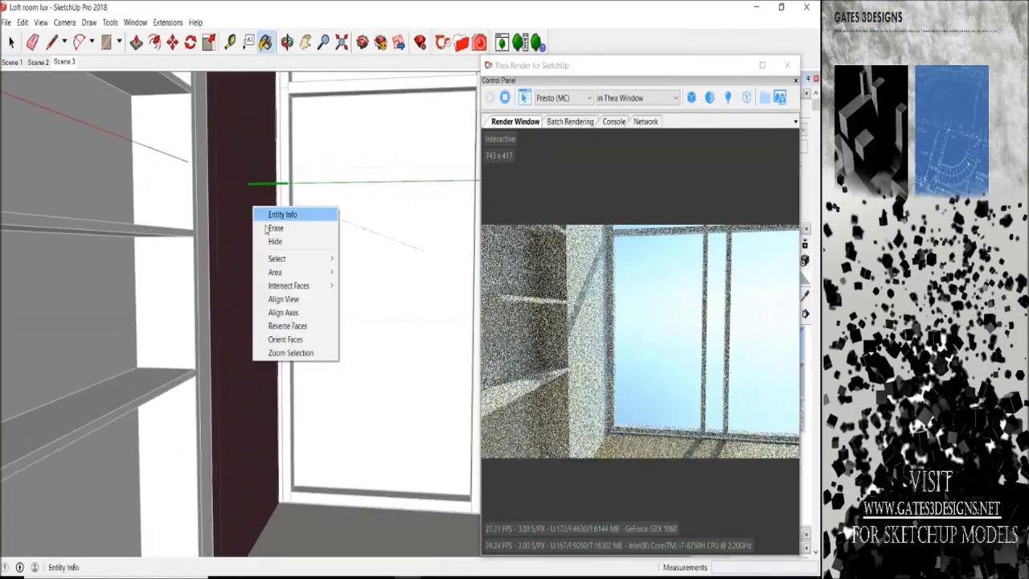
{"action": "key", "text": "Escape"}
{"action": "scroll", "coordinate": [278, 315], "scroll_direction": "down", "scroll_amount": 2}
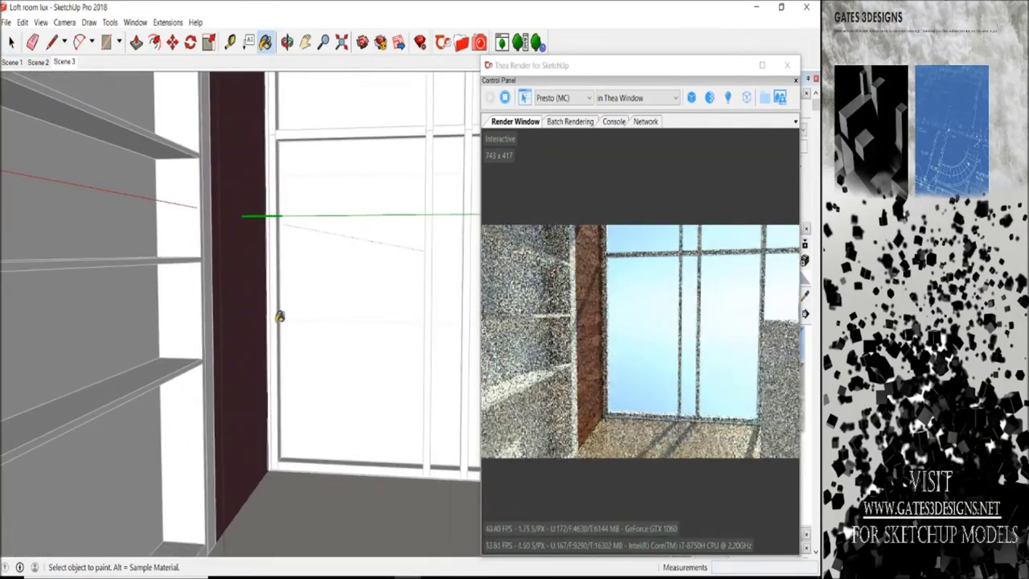
Return to Scene 3 and open the door group for editing.
{"action": "left_click", "coordinate": [64, 62]}
{"action": "key", "text": "space"}
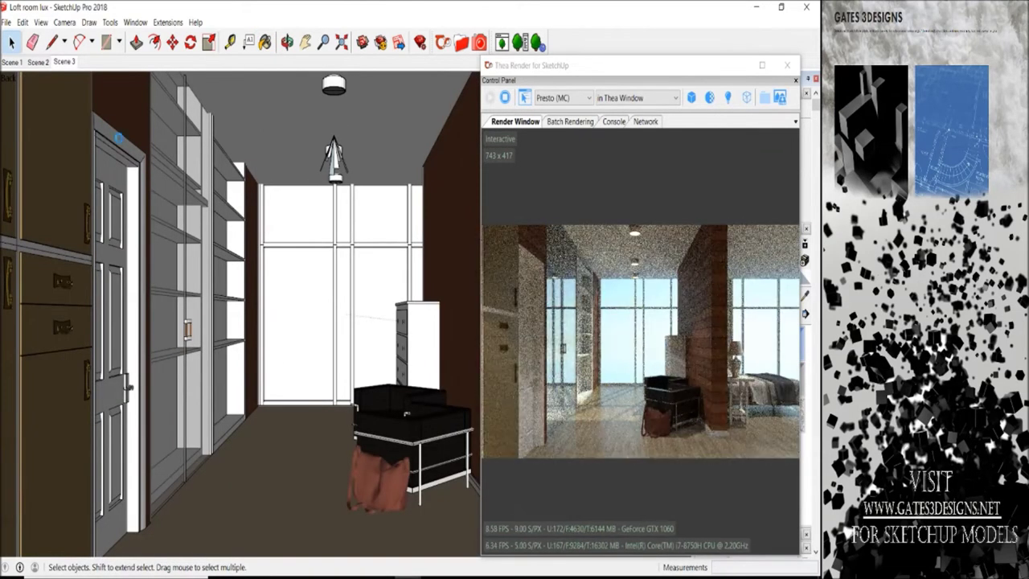
{"action": "double_click", "coordinate": [118, 139]}
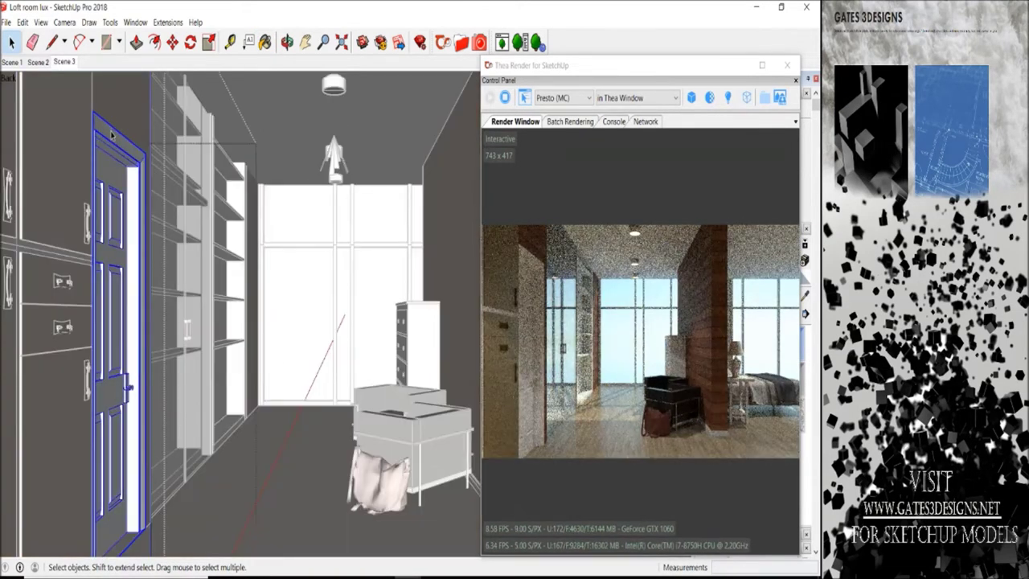
Select the door's geometry and load Stainless Steel from the Thea metals list.
{"action": "scroll", "coordinate": [111, 131], "scroll_direction": "up", "scroll_amount": 1}
{"action": "triple_click", "coordinate": [112, 137]}
{"action": "left_click", "coordinate": [419, 41]}
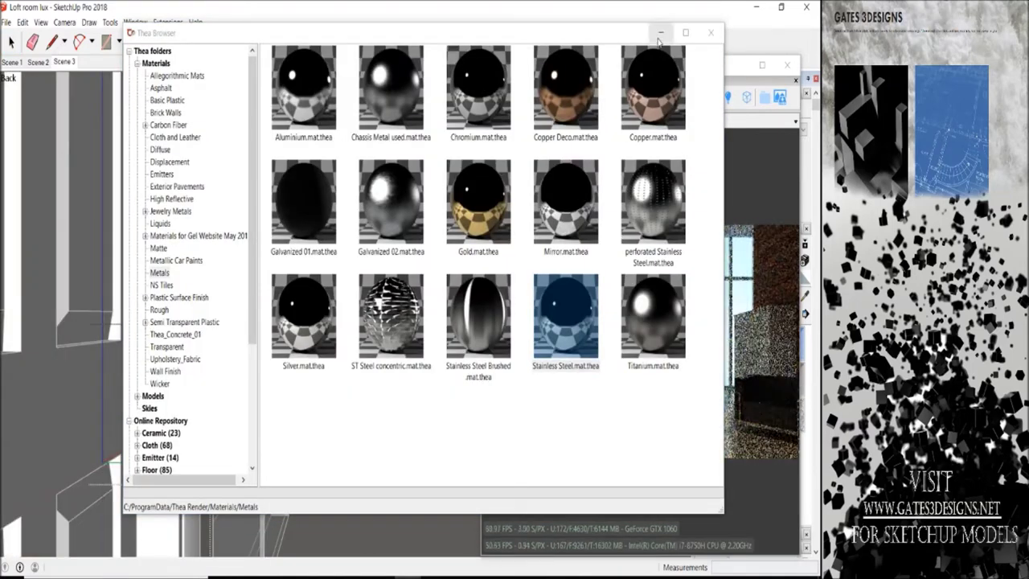
{"action": "double_click", "coordinate": [565, 375]}
Paint the door's lever handle Stainless Steel, then return to the wide Scene 3 view.
{"action": "scroll", "coordinate": [135, 362], "scroll_direction": "up", "scroll_amount": 2}
{"action": "scroll", "coordinate": [138, 366], "scroll_direction": "up", "scroll_amount": 2}
{"action": "scroll", "coordinate": [137, 362], "scroll_direction": "up", "scroll_amount": 3}
{"action": "right_click", "coordinate": [137, 369]}
{"action": "key", "text": "Escape"}
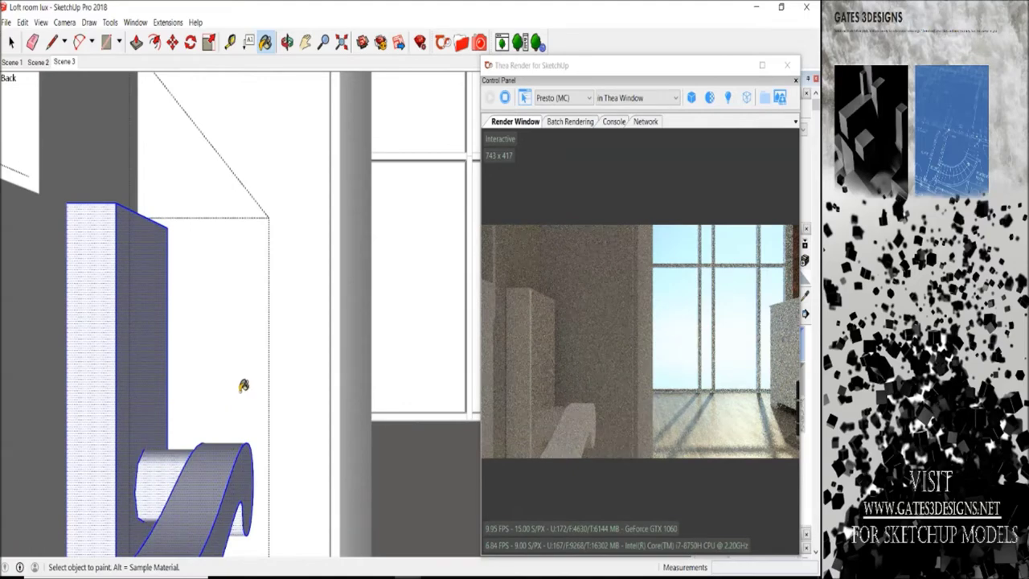
{"action": "left_click", "coordinate": [244, 386]}
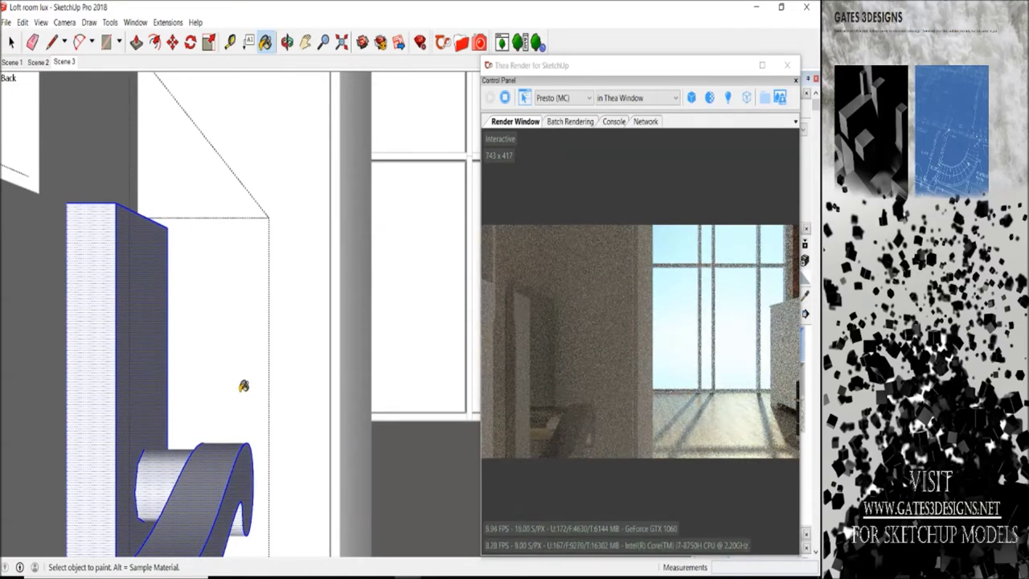
{"action": "scroll", "coordinate": [133, 225], "scroll_direction": "down", "scroll_amount": 2}
{"action": "scroll", "coordinate": [142, 340], "scroll_direction": "down", "scroll_amount": 2}
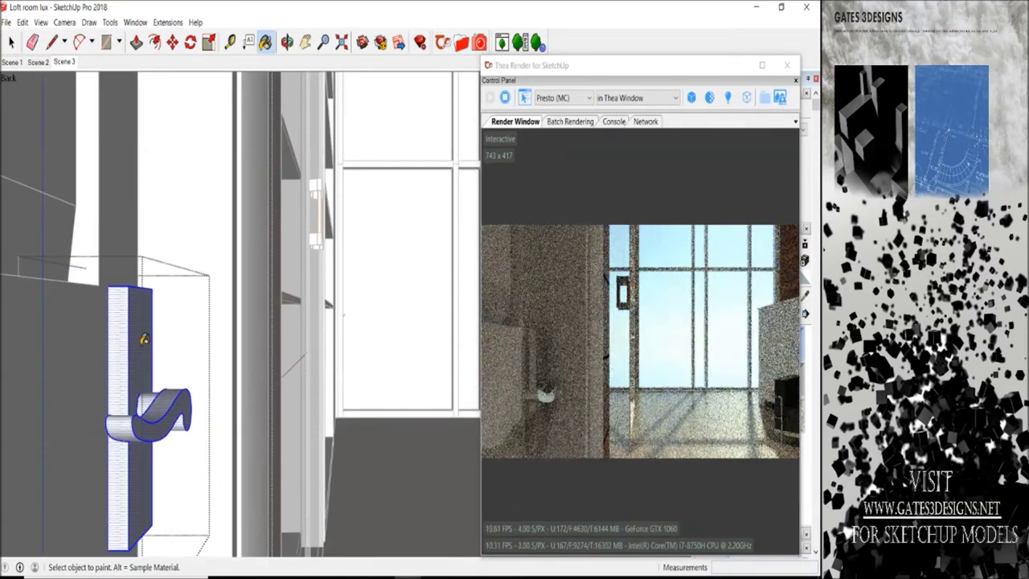
{"action": "scroll", "coordinate": [142, 340], "scroll_direction": "down", "scroll_amount": 2}
{"action": "left_click", "coordinate": [63, 62]}
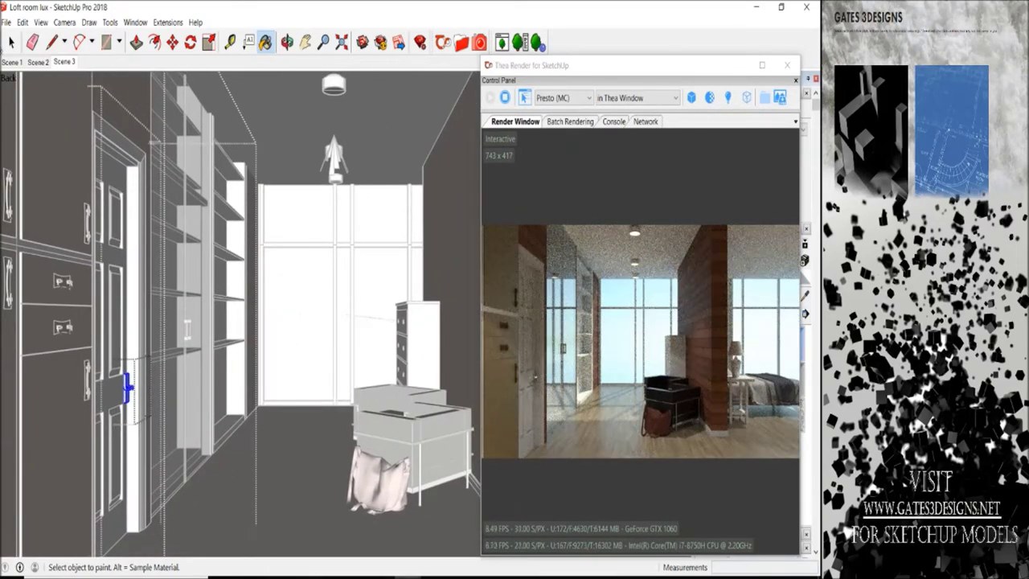
Paint the door with the chosen material and return to selection.
{"action": "left_click", "coordinate": [126, 390]}
{"action": "key", "text": "space"}
{"action": "scroll", "coordinate": [170, 318], "scroll_direction": "up", "scroll_amount": 2}
{"action": "scroll", "coordinate": [168, 337], "scroll_direction": "up", "scroll_amount": 2}
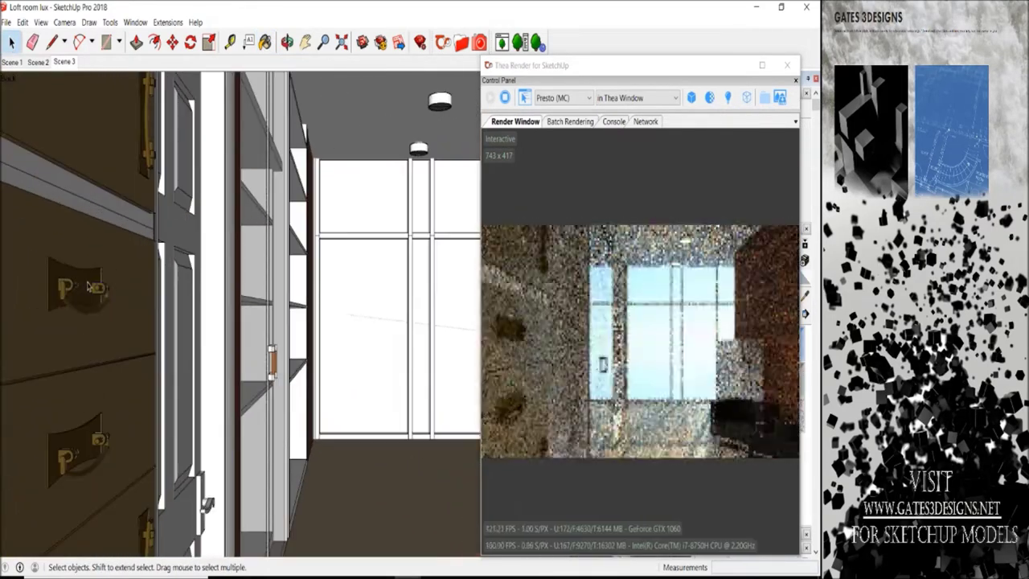
{"action": "scroll", "coordinate": [165, 359], "scroll_direction": "up", "scroll_amount": 2}
Reverse the faces of the wall cabinet handle.
{"action": "key", "text": "b"}
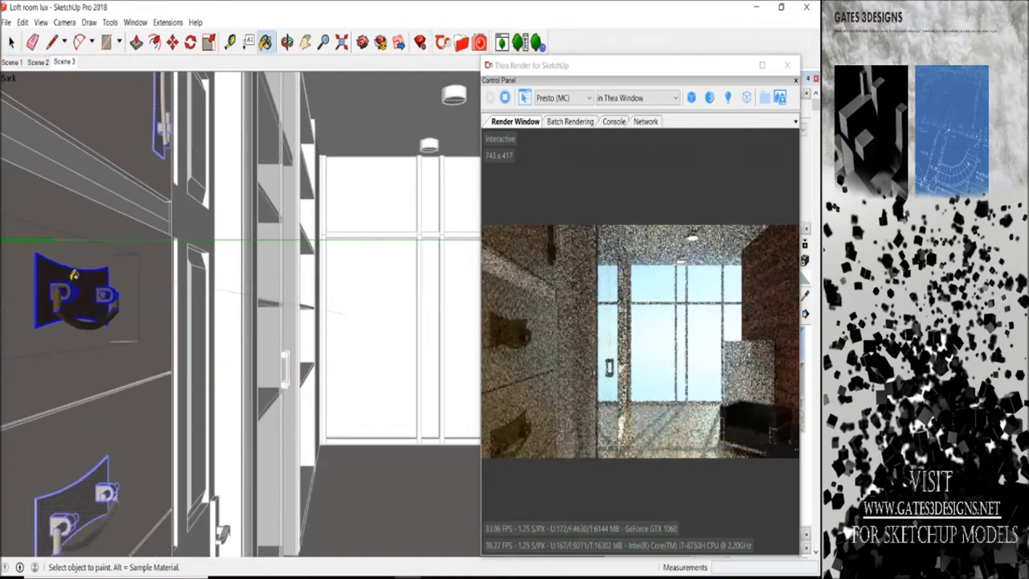
{"action": "scroll", "coordinate": [84, 289], "scroll_direction": "up", "scroll_amount": 2}
{"action": "scroll", "coordinate": [81, 273], "scroll_direction": "up", "scroll_amount": 2}
{"action": "right_click", "coordinate": [87, 286]}
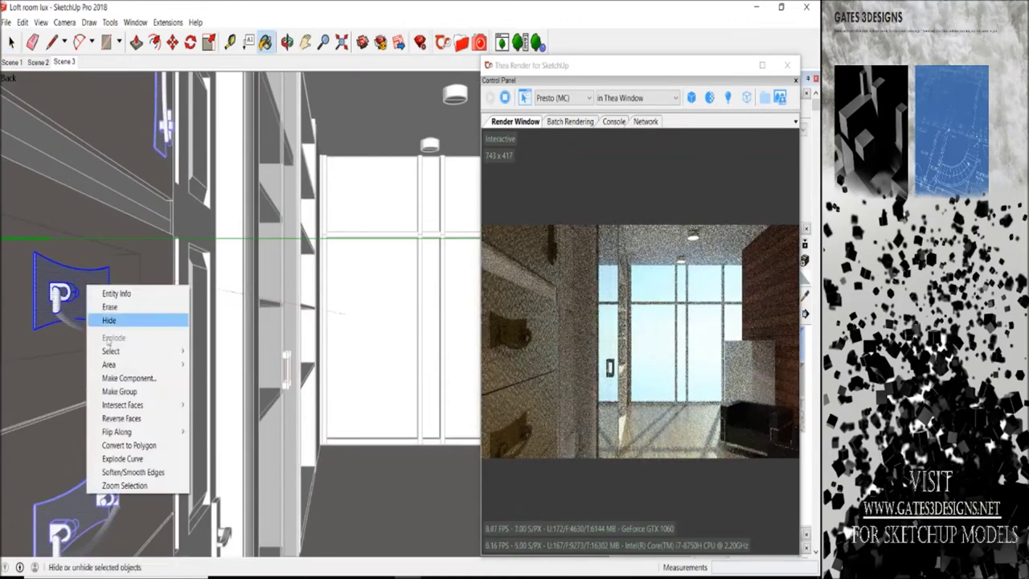
{"action": "left_click", "coordinate": [119, 417]}
{"action": "scroll", "coordinate": [99, 299], "scroll_direction": "down", "scroll_amount": 1}
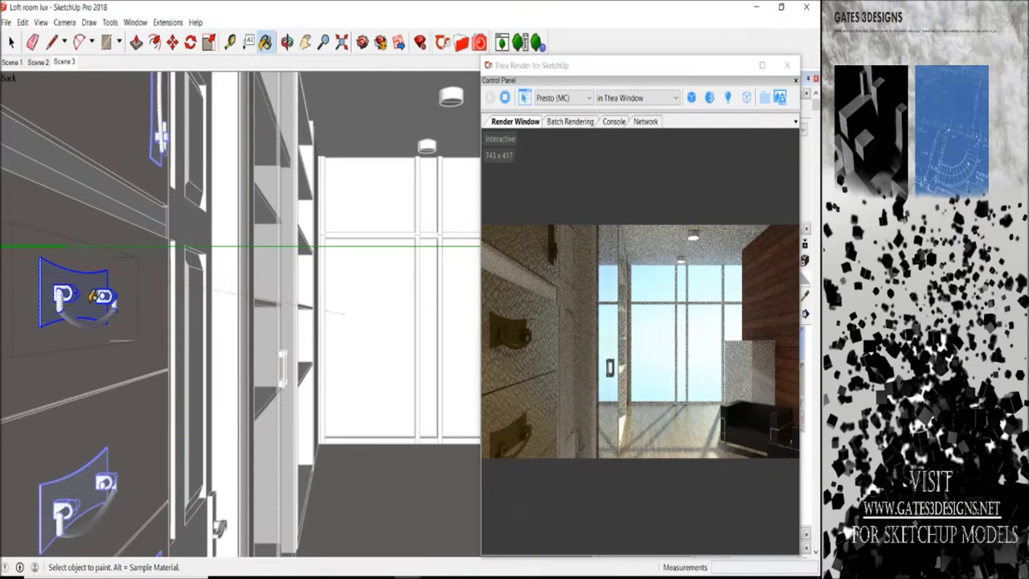
{"action": "scroll", "coordinate": [97, 293], "scroll_direction": "down", "scroll_amount": 1}
{"action": "scroll", "coordinate": [96, 293], "scroll_direction": "down", "scroll_amount": 3}
{"action": "scroll", "coordinate": [97, 293], "scroll_direction": "down", "scroll_amount": 1}
Select everything and orbit the view from the hallway to the bed.
{"action": "left_click", "coordinate": [12, 41]}
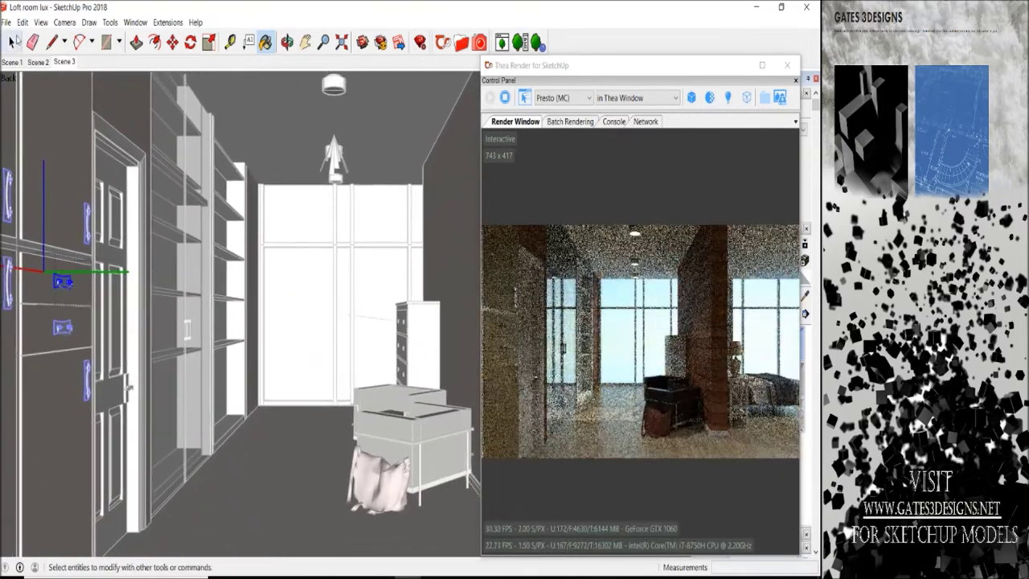
{"action": "scroll", "coordinate": [28, 251], "scroll_direction": "up", "scroll_amount": 1}
{"action": "key", "text": "ctrl+a"}
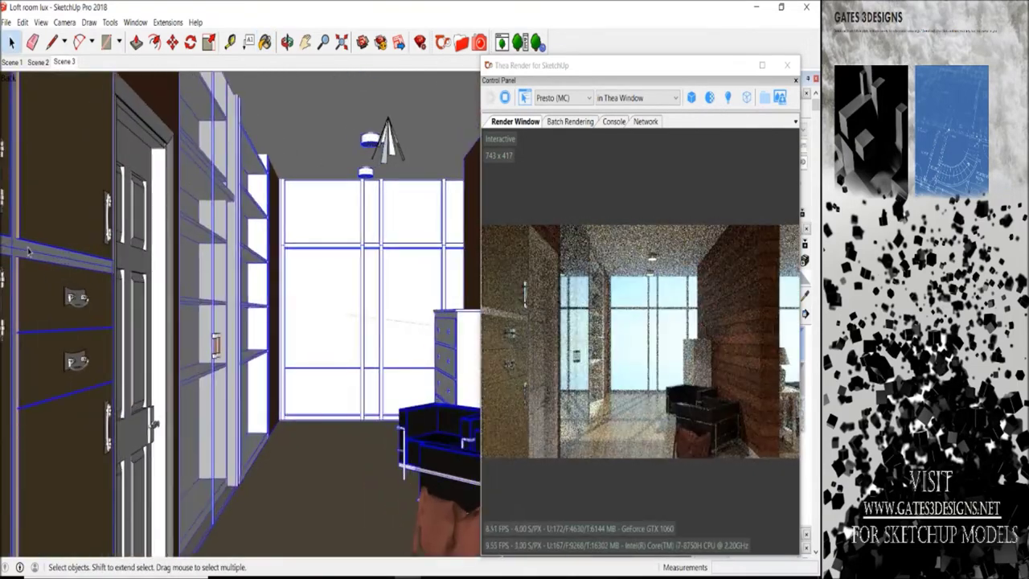
{"action": "key", "text": "ctrl+t"}
{"action": "mouse_move", "coordinate": [28, 252]}
{"action": "middle_mouse_down"}
{"action": "mouse_move", "coordinate": [338, 378]}
{"action": "mouse_move", "coordinate": [332, 429]}
{"action": "middle_mouse_up"}
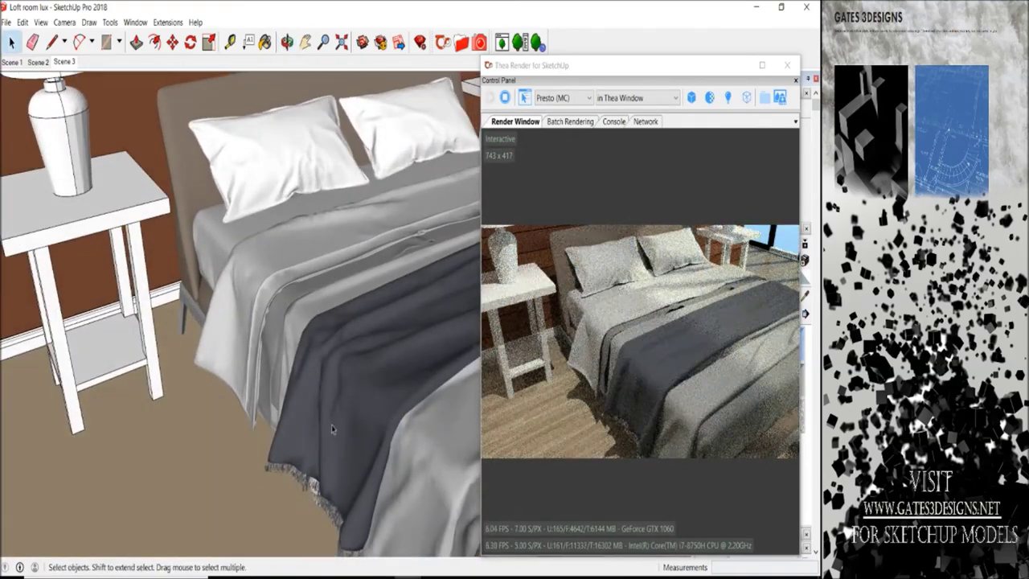
Inside the bed group, select the blanket and download patterned fabric 09 from Cloth 1-10.
{"action": "double_click", "coordinate": [288, 439]}
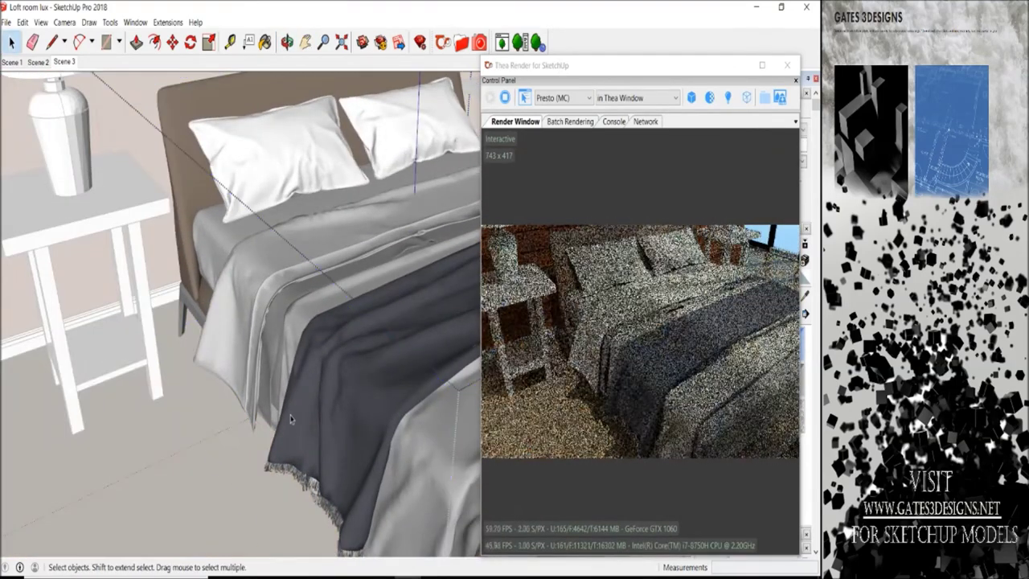
{"action": "left_click", "coordinate": [283, 432]}
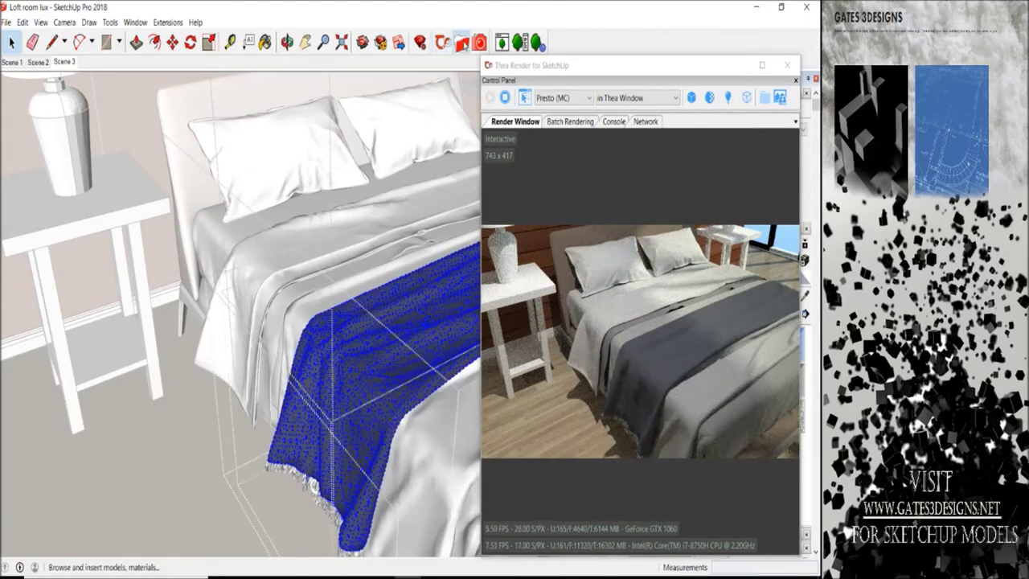
{"action": "left_click", "coordinate": [461, 44]}
{"action": "left_click", "coordinate": [138, 64]}
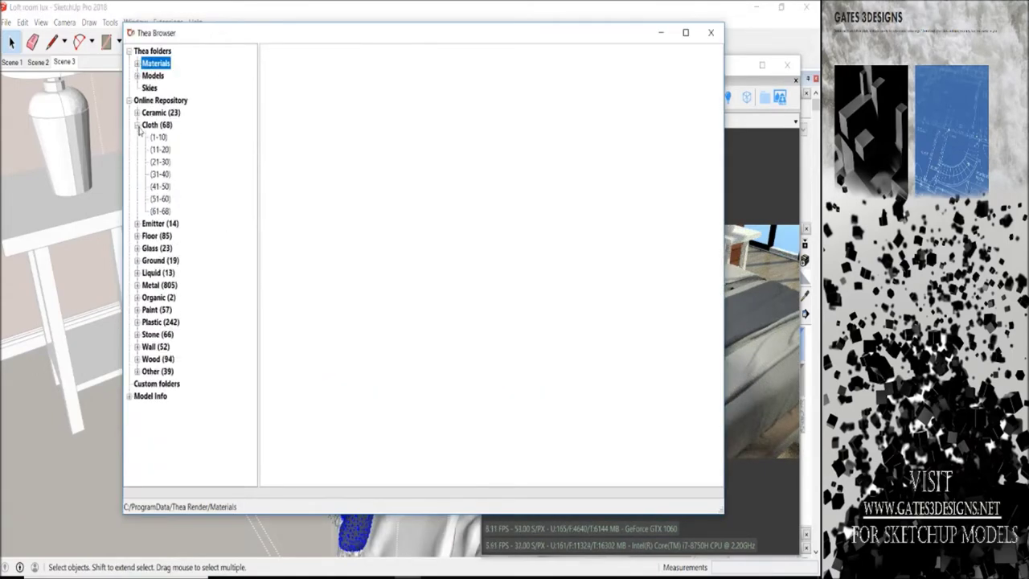
{"action": "left_click", "coordinate": [158, 137]}
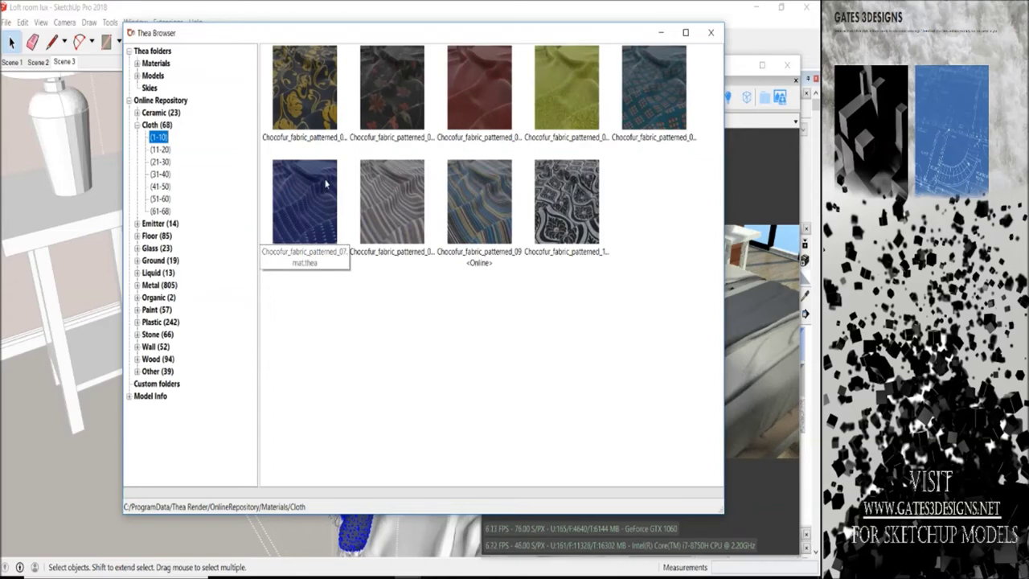
{"action": "double_click", "coordinate": [469, 194]}
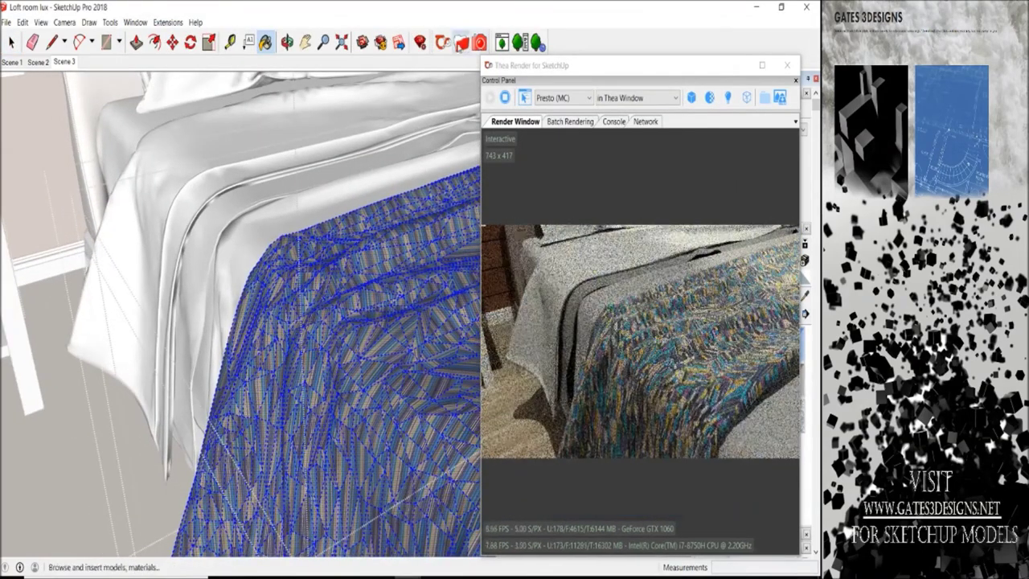
Paint the blanket with the beige Fabric_93 from Cloth 11-20.
{"action": "left_click", "coordinate": [265, 42]}
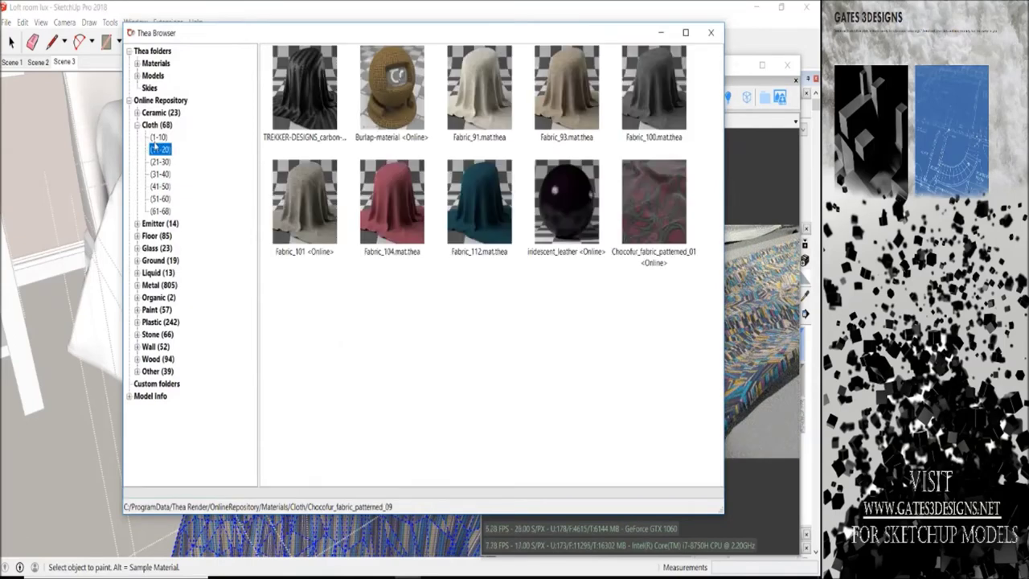
{"action": "left_click", "coordinate": [160, 161]}
{"action": "left_click", "coordinate": [159, 149]}
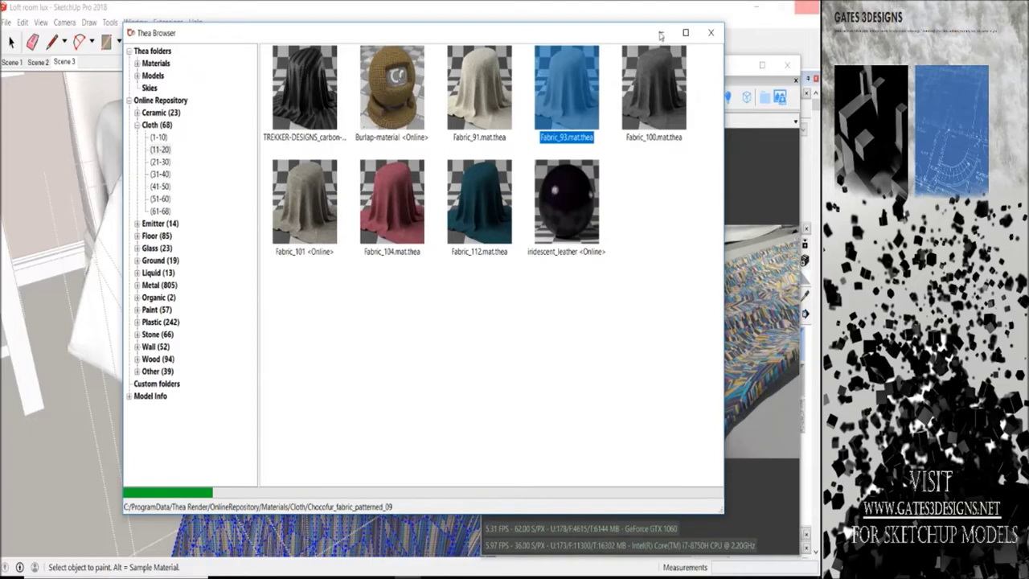
{"action": "left_click", "coordinate": [659, 34]}
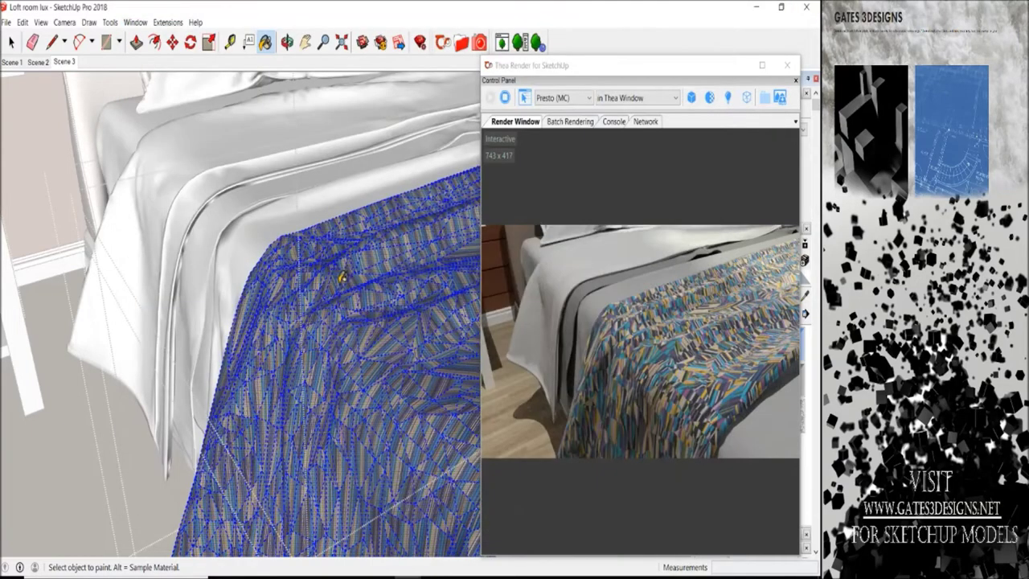
{"action": "left_click", "coordinate": [346, 273]}
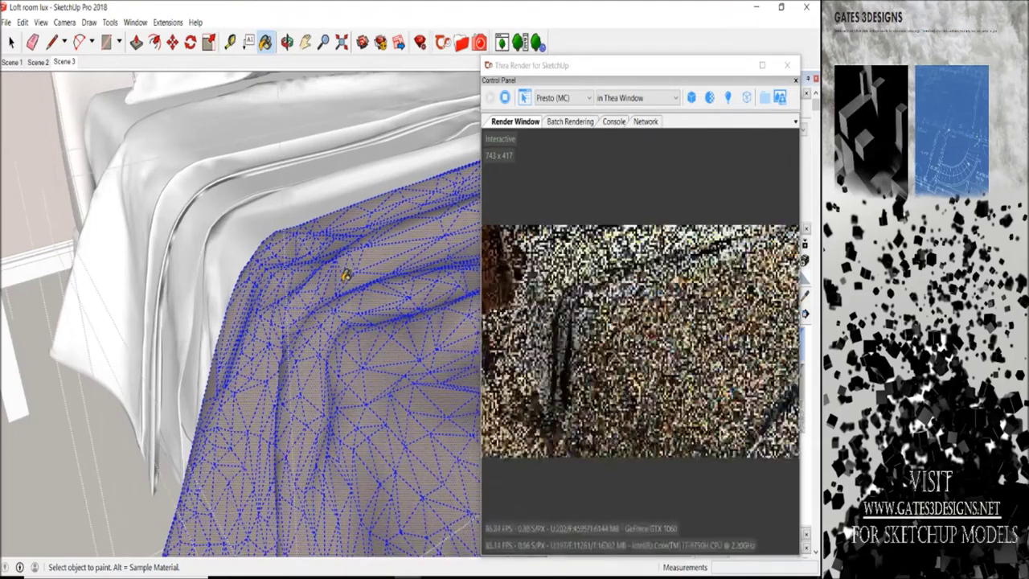
{"action": "left_click", "coordinate": [13, 44]}
Give the bed sheet the first, dark cloth material from the Thea browser.
{"action": "left_click", "coordinate": [241, 219]}
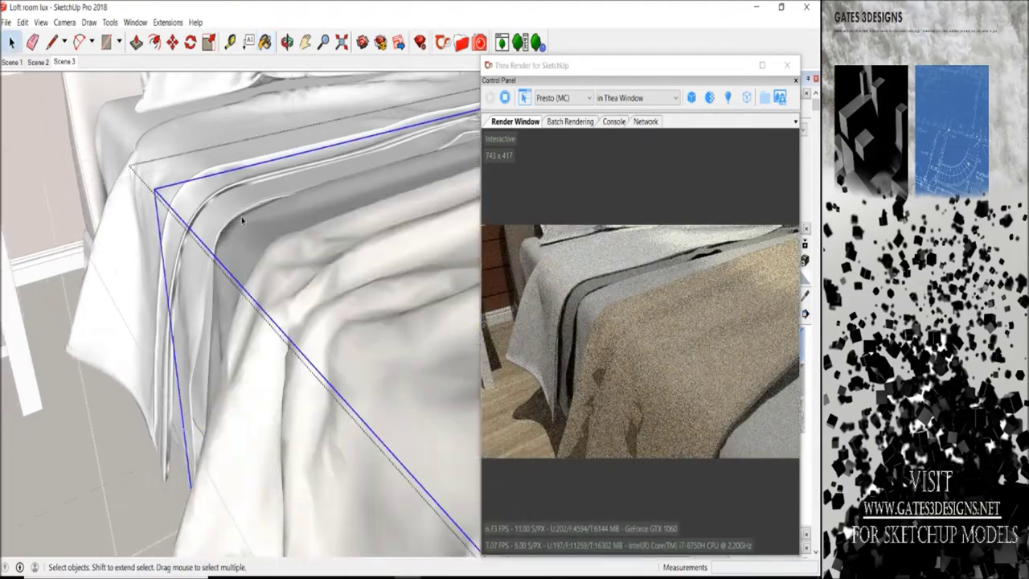
{"action": "double_click", "coordinate": [239, 226]}
{"action": "left_click", "coordinate": [240, 223]}
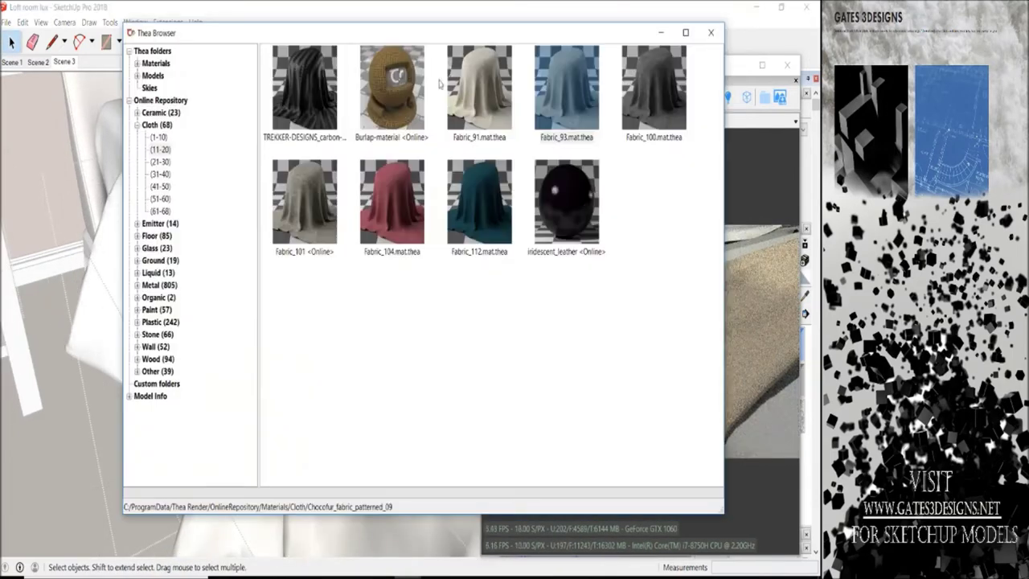
{"action": "left_click", "coordinate": [325, 81]}
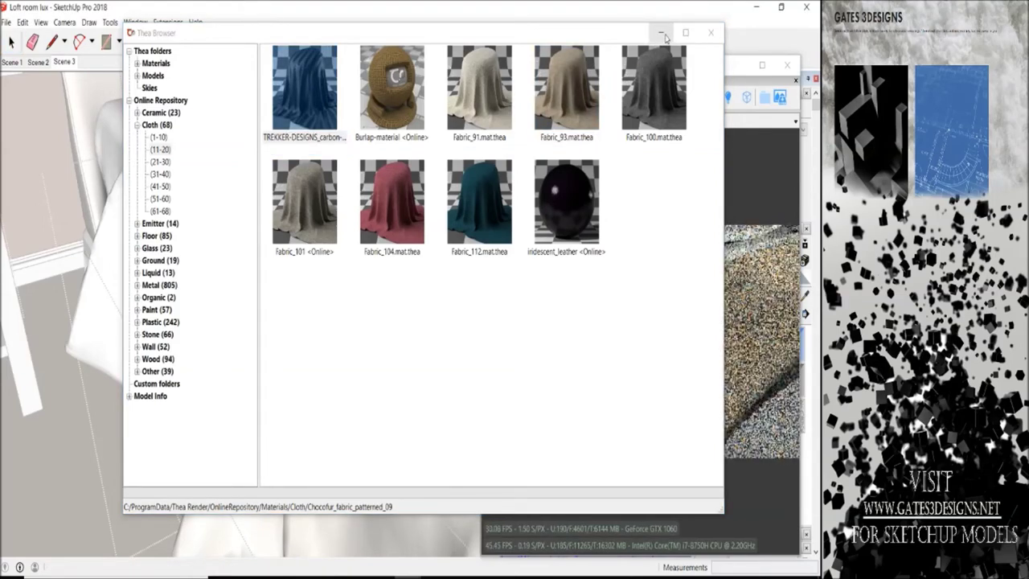
{"action": "left_click", "coordinate": [660, 33]}
{"action": "scroll", "coordinate": [263, 219], "scroll_direction": "up", "scroll_amount": 2}
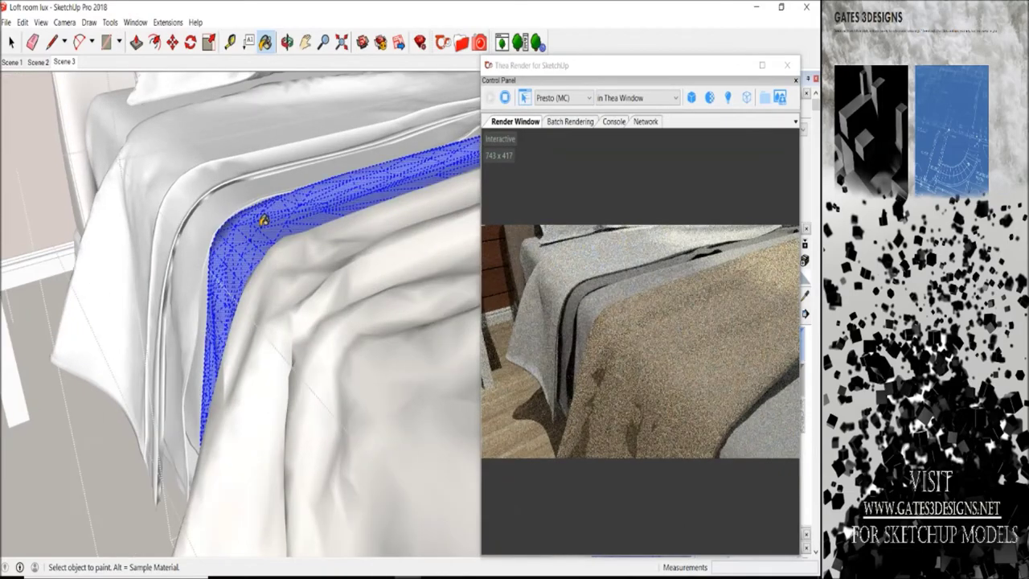
{"action": "scroll", "coordinate": [263, 216], "scroll_direction": "down", "scroll_amount": 2}
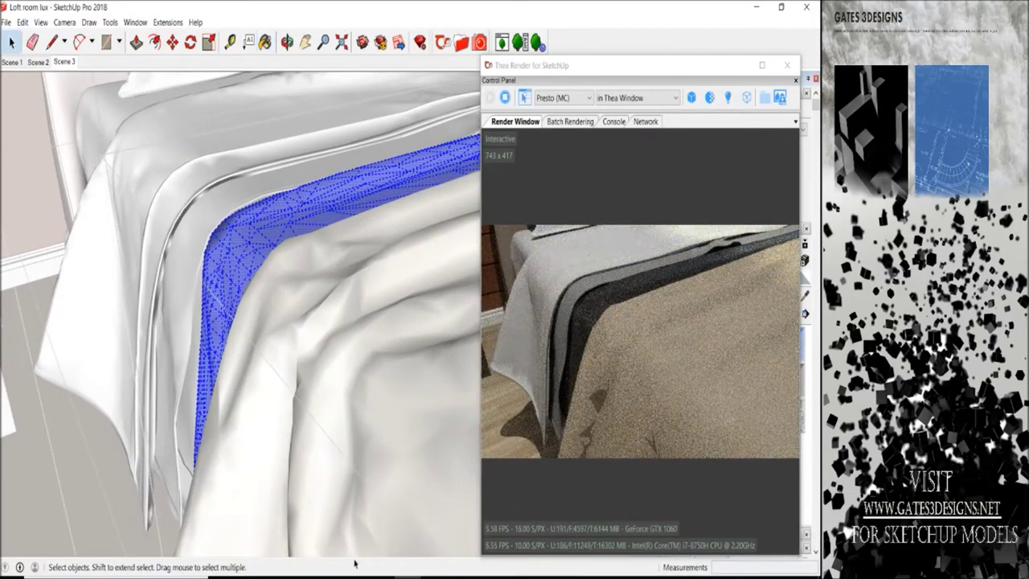
{"action": "scroll", "coordinate": [297, 491], "scroll_direction": "down", "scroll_amount": 2}
{"action": "scroll", "coordinate": [304, 450], "scroll_direction": "down", "scroll_amount": 2}
{"action": "scroll", "coordinate": [311, 402], "scroll_direction": "down", "scroll_amount": 2}
{"action": "scroll", "coordinate": [319, 359], "scroll_direction": "down", "scroll_amount": 1}
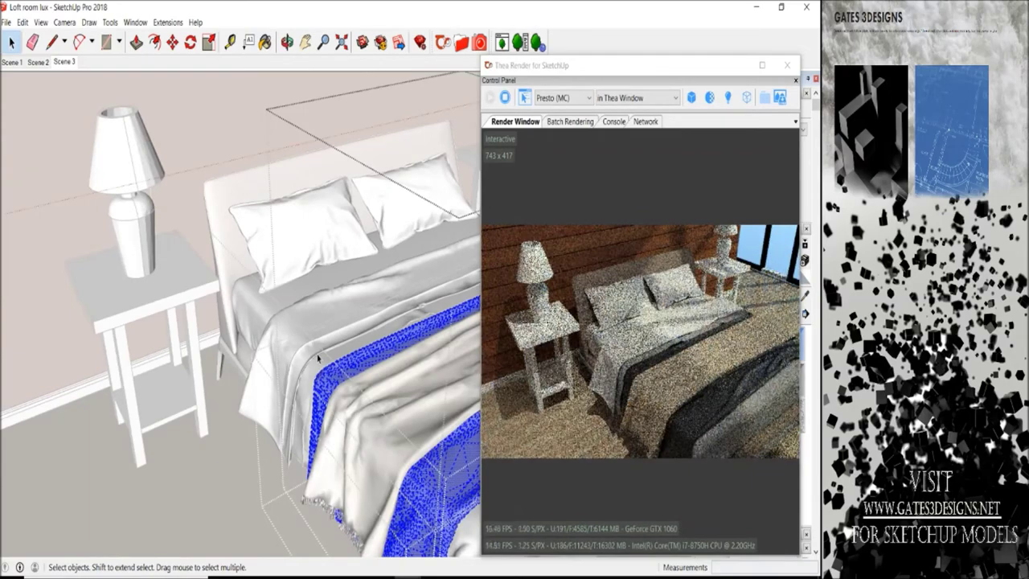
Reverse the faces of the blanket under the pillow.
{"action": "middle_click_drag", "start_coordinate": [319, 359], "coordinate": [388, 369]}
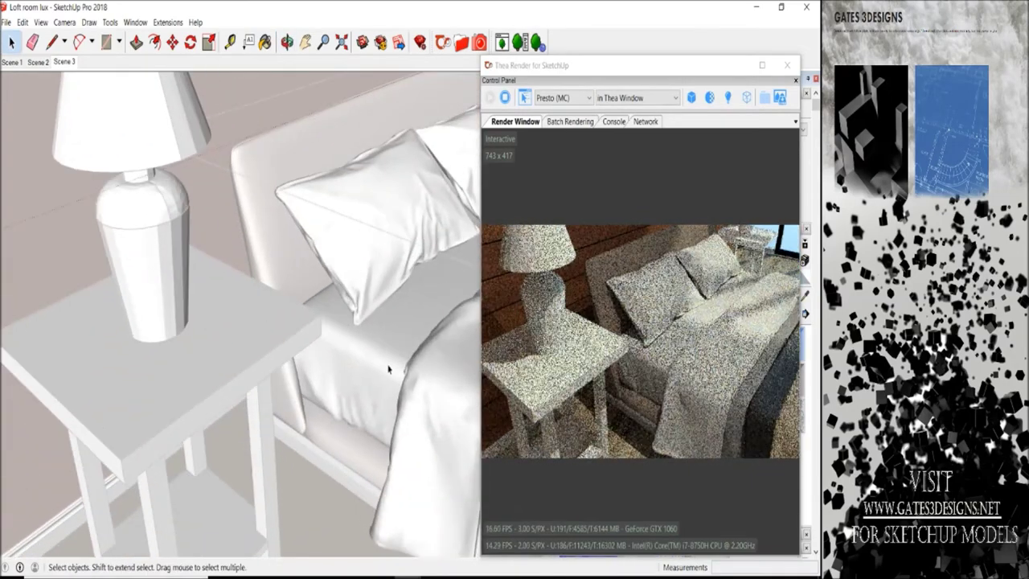
{"action": "left_click", "coordinate": [388, 368]}
{"action": "left_click", "coordinate": [265, 42]}
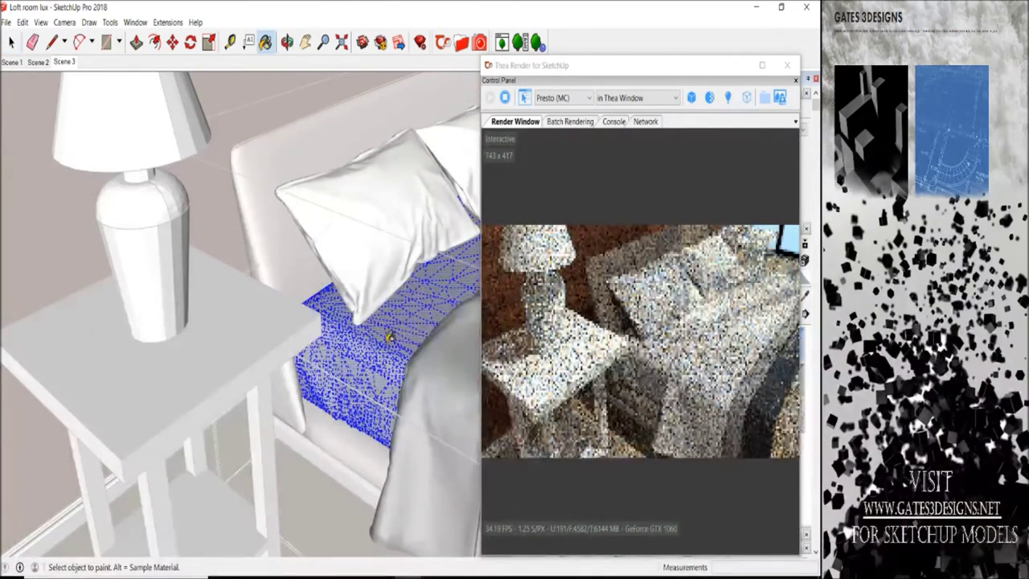
{"action": "scroll", "coordinate": [393, 345], "scroll_direction": "up", "scroll_amount": 2}
{"action": "scroll", "coordinate": [394, 347], "scroll_direction": "up", "scroll_amount": 2}
{"action": "scroll", "coordinate": [395, 341], "scroll_direction": "up", "scroll_amount": 2}
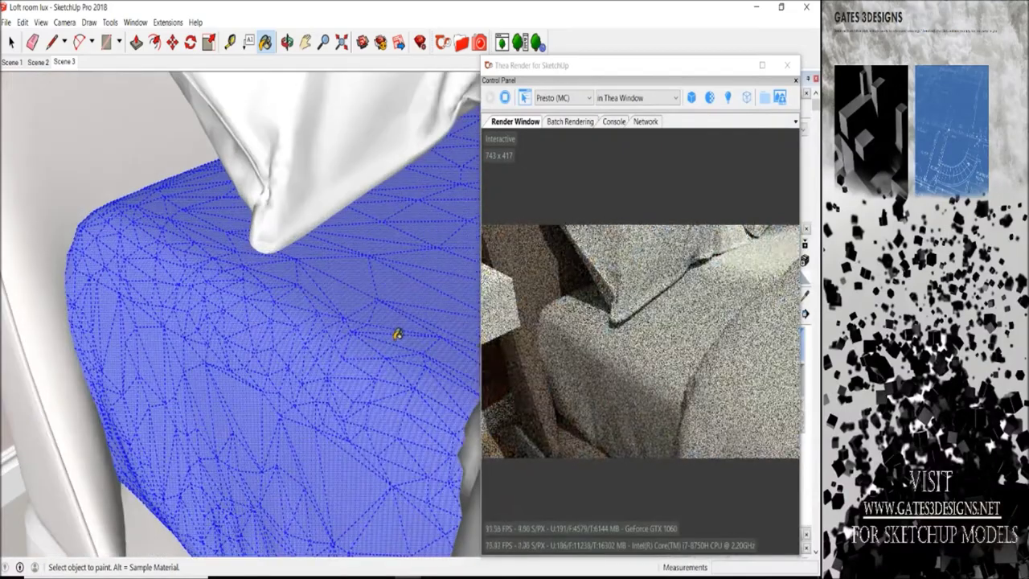
{"action": "right_click", "coordinate": [396, 334]}
{"action": "left_click", "coordinate": [438, 474]}
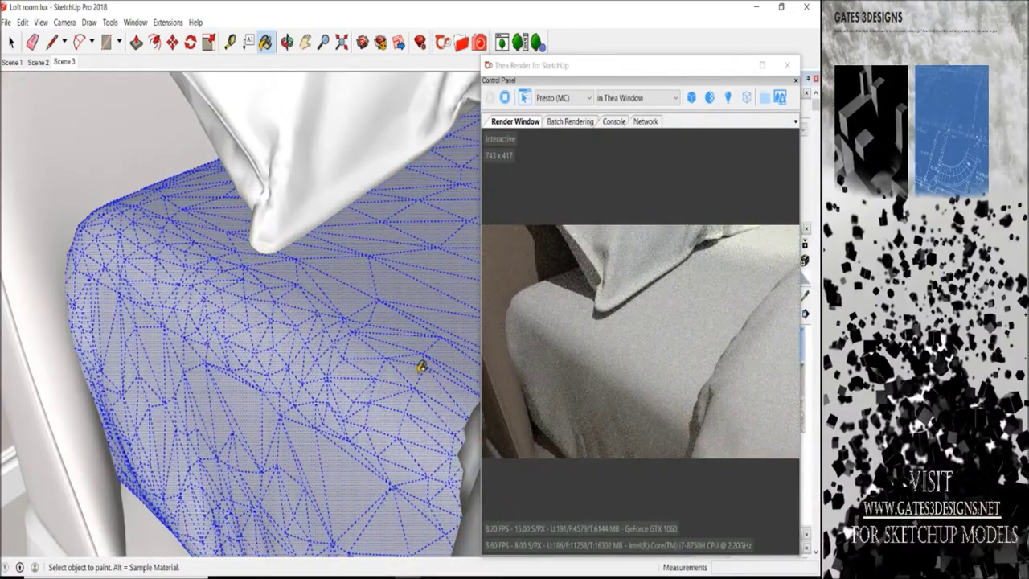
{"action": "scroll", "coordinate": [421, 367], "scroll_direction": "down", "scroll_amount": 2}
{"action": "scroll", "coordinate": [421, 367], "scroll_direction": "down", "scroll_amount": 2}
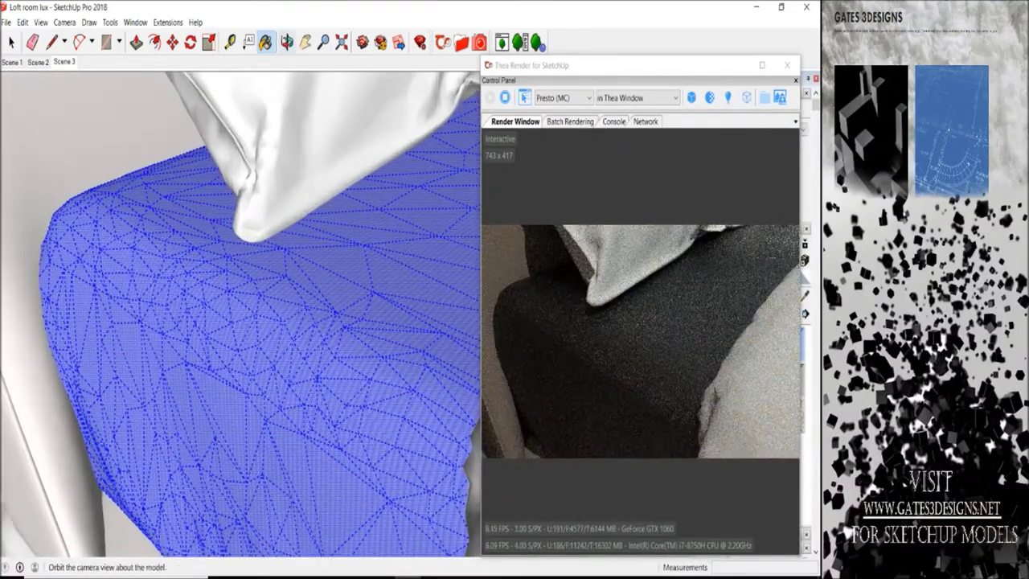
Return to the wide bed view and select the nightstand top.
{"action": "middle_click_drag", "start_coordinate": [420, 367], "coordinate": [413, 209]}
{"action": "left_click", "coordinate": [29, 61]}
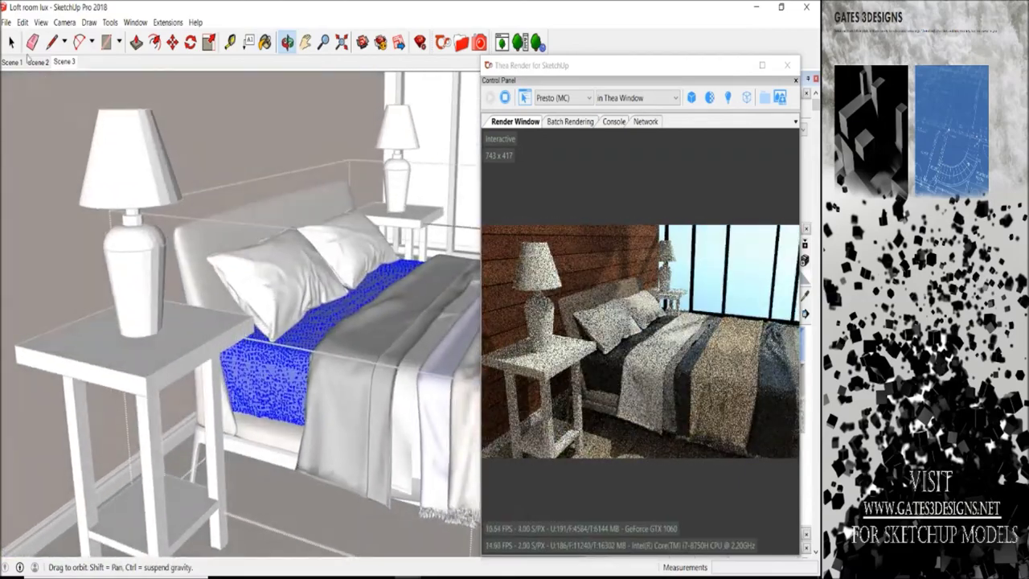
{"action": "left_click", "coordinate": [11, 42]}
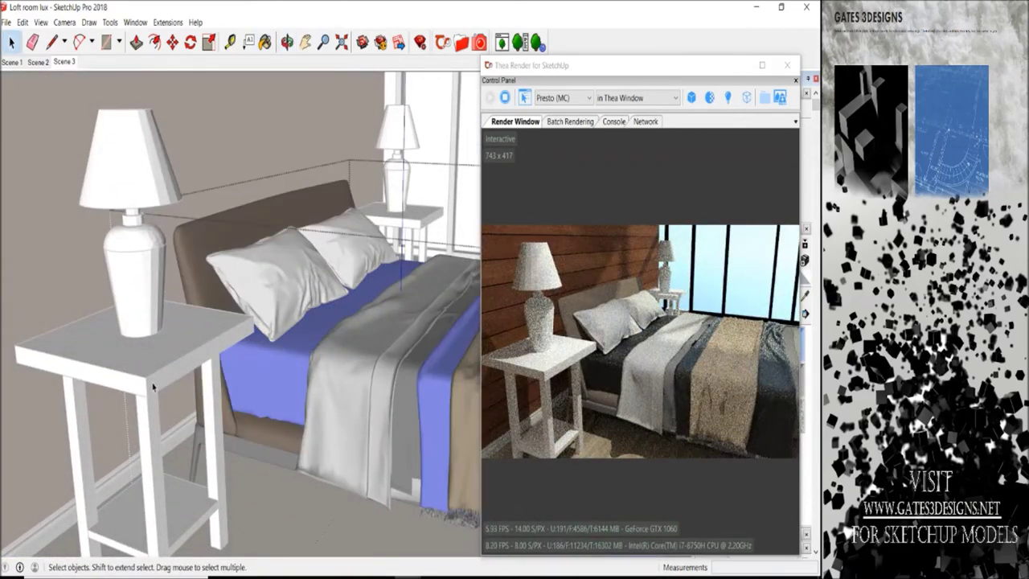
{"action": "left_click", "coordinate": [149, 384]}
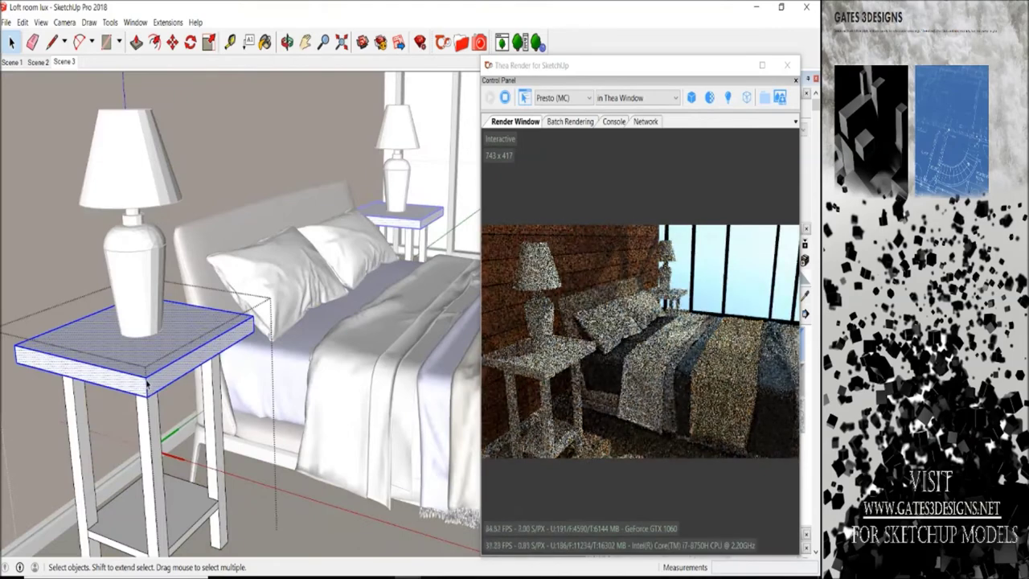
Apply an online Thea wood material to the nightstand top and legs.
{"action": "left_click", "coordinate": [461, 42]}
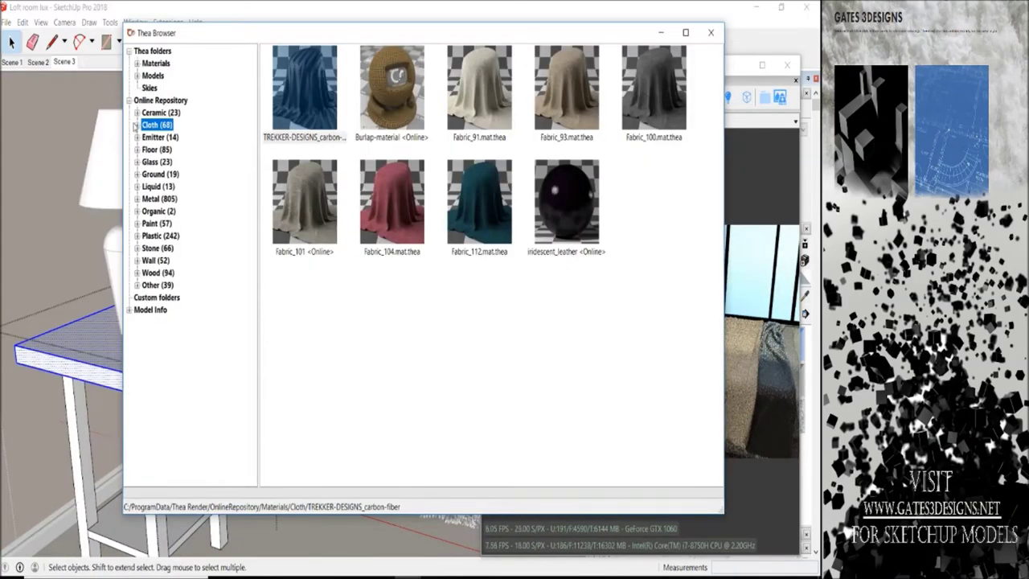
{"action": "left_click", "coordinate": [160, 396]}
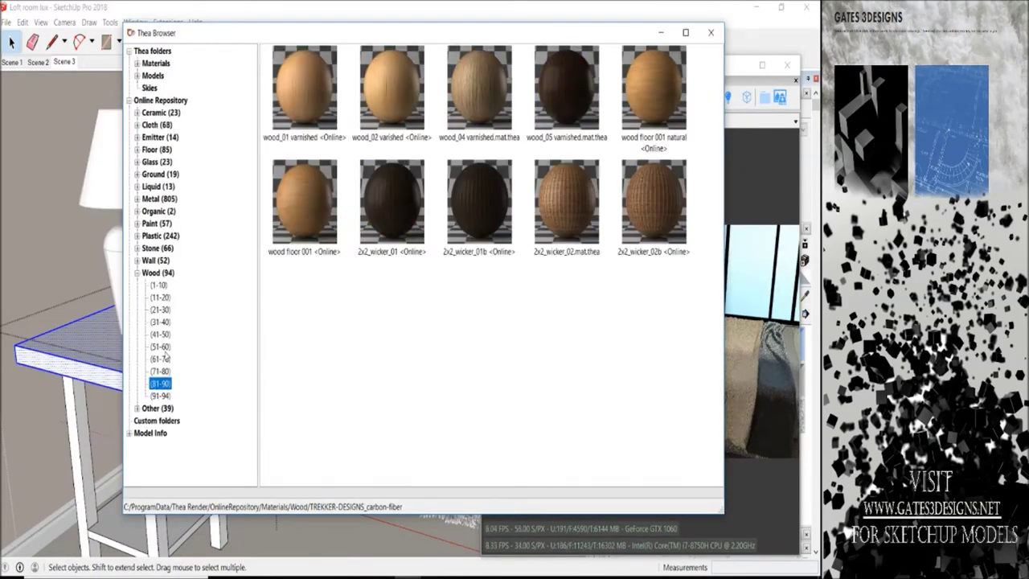
{"action": "double_click", "coordinate": [304, 86]}
{"action": "left_click", "coordinate": [167, 356]}
{"action": "scroll", "coordinate": [145, 387], "scroll_direction": "up", "scroll_amount": 3}
{"action": "key", "text": "space"}
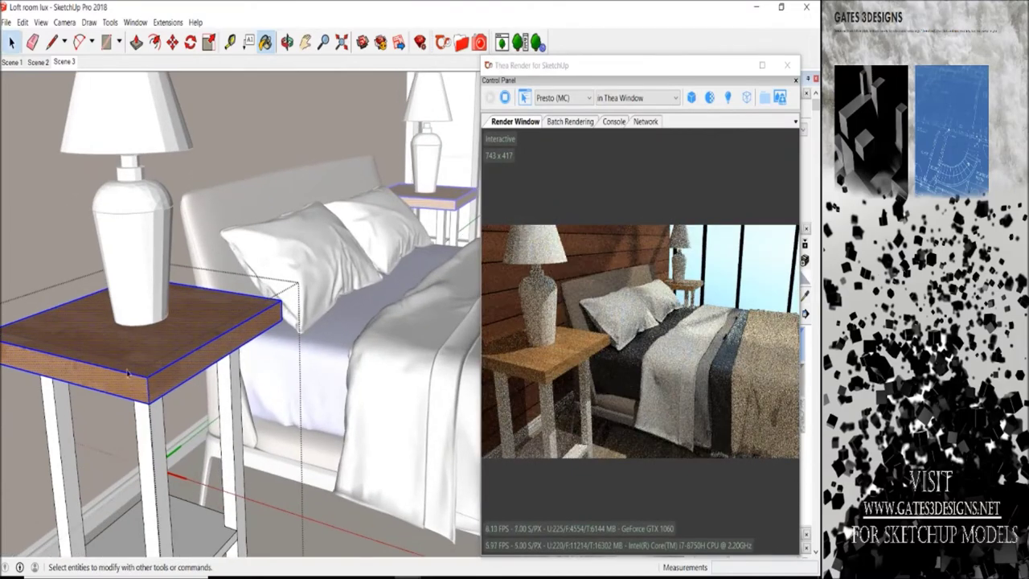
{"action": "left_click", "coordinate": [67, 404]}
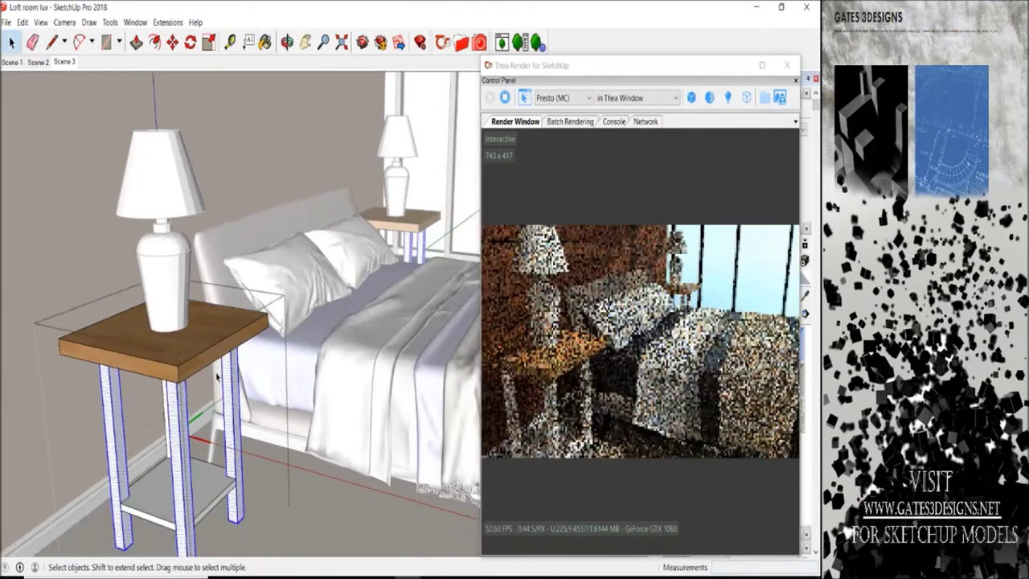
{"action": "middle_click_drag", "start_coordinate": [228, 378], "coordinate": [184, 333]}
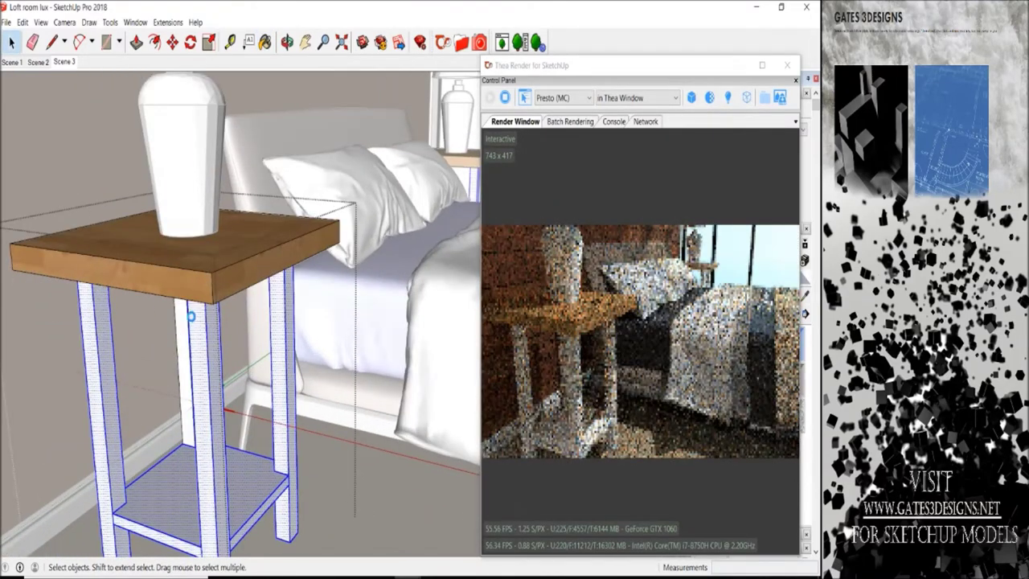
{"action": "left_click", "coordinate": [201, 327]}
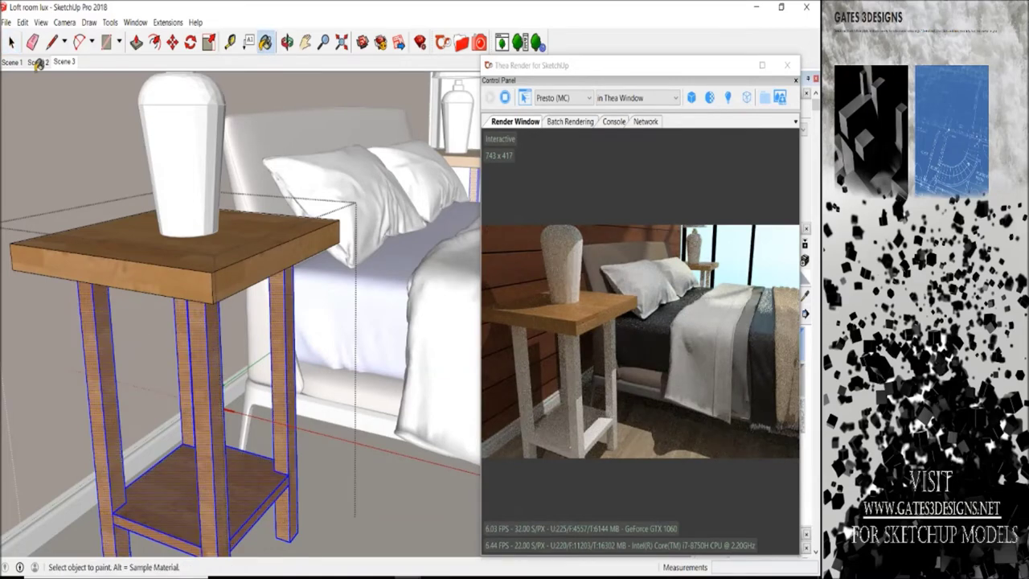
{"action": "left_click", "coordinate": [12, 42]}
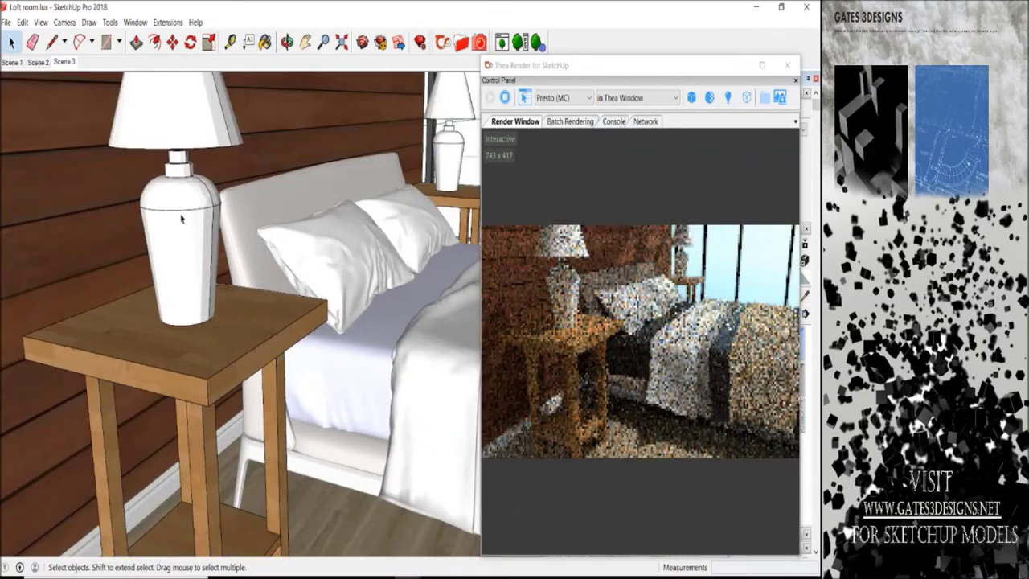
In the lamp group, pick reflective_white_plastic from Plastic materials 221-230.
{"action": "double_click", "coordinate": [182, 219]}
{"action": "scroll", "coordinate": [211, 207], "scroll_direction": "up", "scroll_amount": 3}
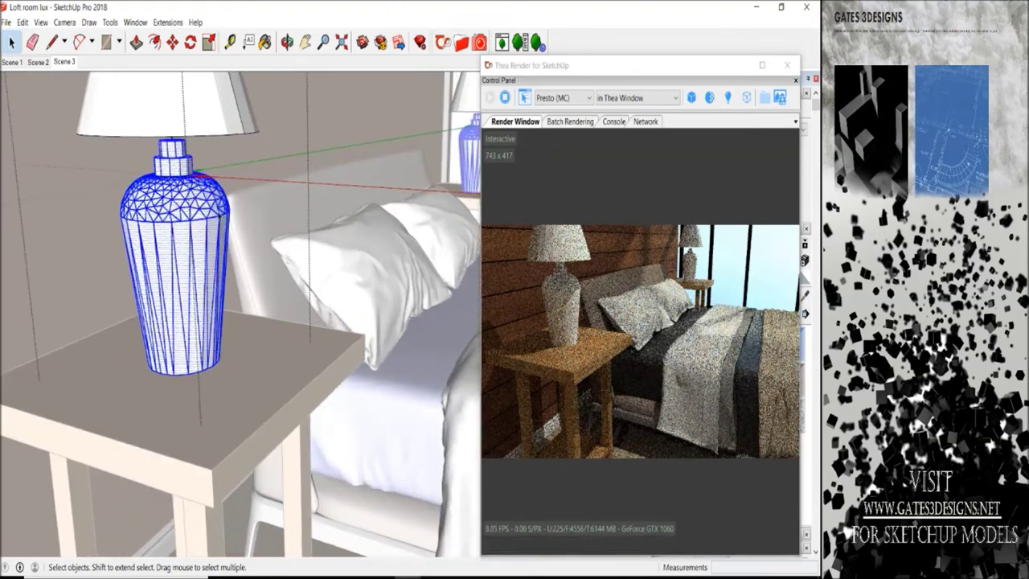
{"action": "left_click", "coordinate": [460, 42]}
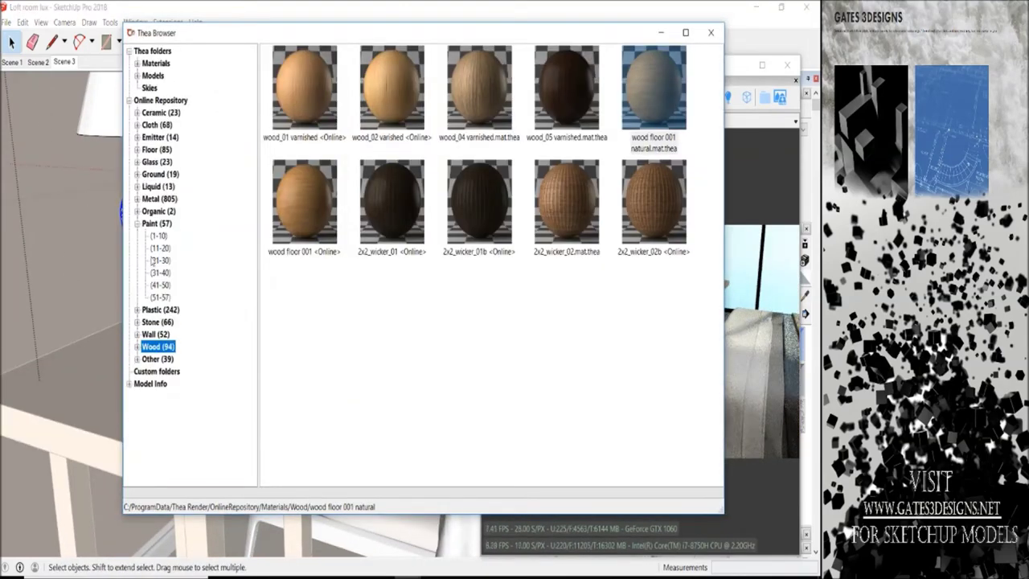
{"action": "left_click", "coordinate": [136, 236]}
{"action": "scroll", "coordinate": [156, 321], "scroll_direction": "down", "scroll_amount": 4}
{"action": "left_click", "coordinate": [164, 370]}
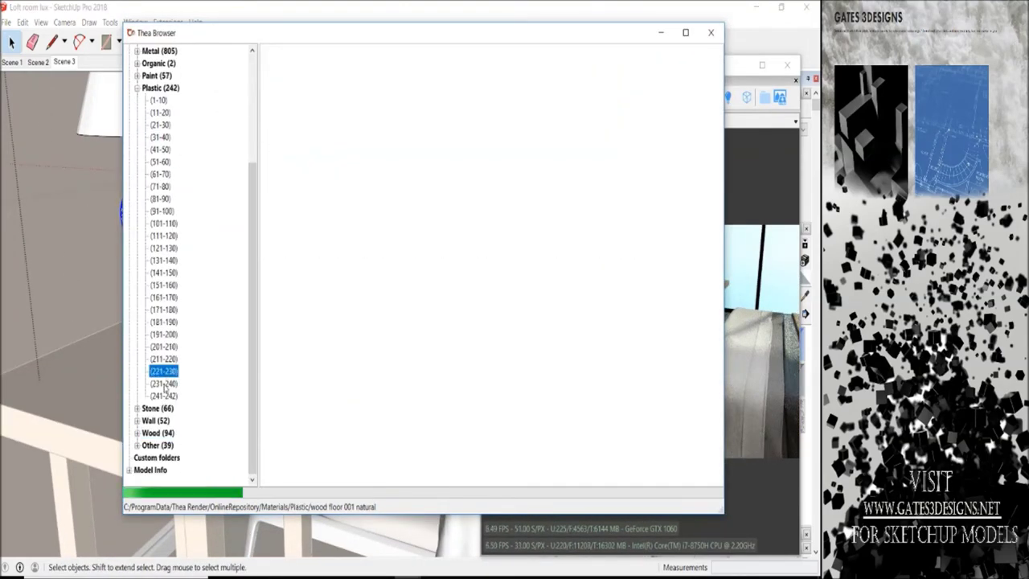
{"action": "left_click", "coordinate": [566, 88]}
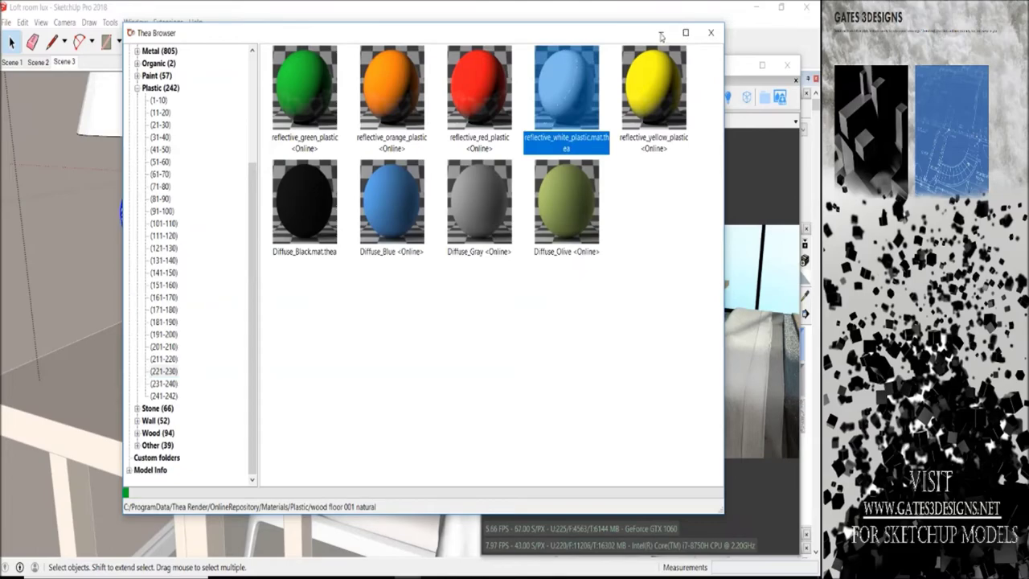
{"action": "left_click", "coordinate": [660, 33]}
Reverse the faces of the lamp vase, twice.
{"action": "scroll", "coordinate": [172, 231], "scroll_direction": "up", "scroll_amount": 3}
{"action": "right_click", "coordinate": [268, 234]}
{"action": "left_click", "coordinate": [233, 357]}
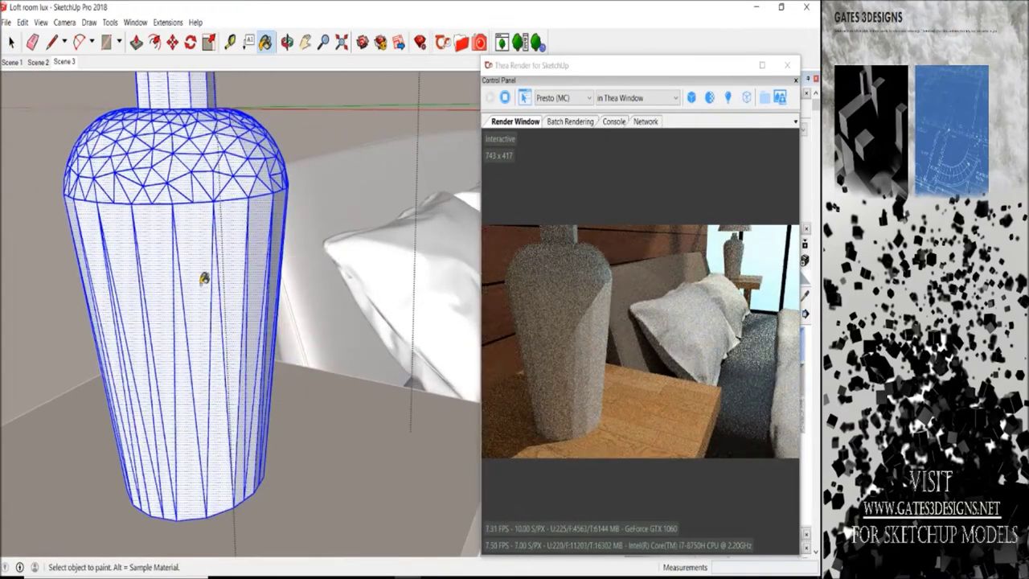
{"action": "scroll", "coordinate": [201, 241], "scroll_direction": "up", "scroll_amount": 2}
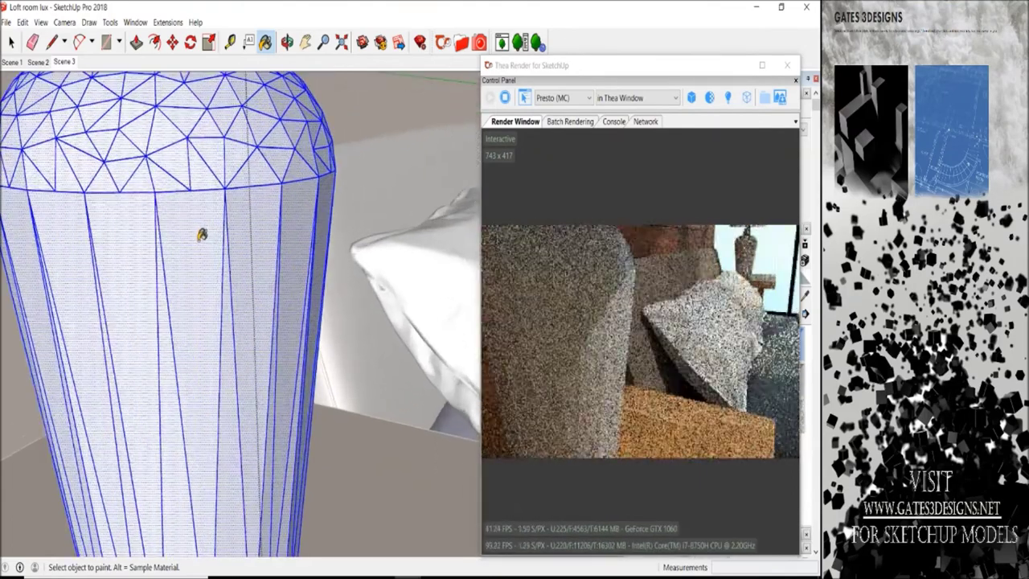
{"action": "scroll", "coordinate": [202, 235], "scroll_direction": "up", "scroll_amount": 2}
{"action": "right_click", "coordinate": [193, 247]}
{"action": "left_click", "coordinate": [234, 383]}
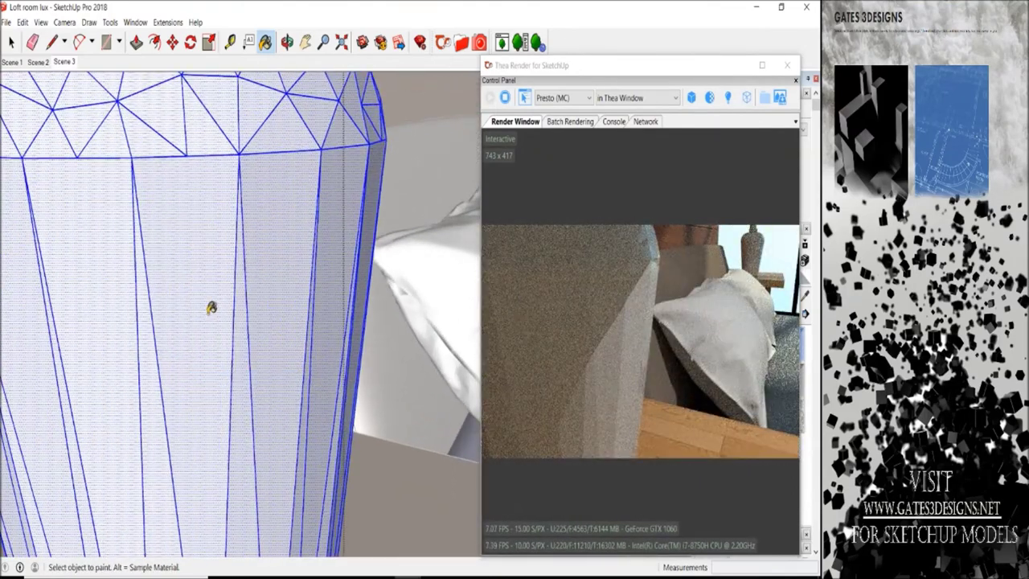
{"action": "scroll", "coordinate": [212, 301], "scroll_direction": "down", "scroll_amount": 1}
{"action": "scroll", "coordinate": [266, 390], "scroll_direction": "down", "scroll_amount": 2}
{"action": "scroll", "coordinate": [261, 368], "scroll_direction": "down", "scroll_amount": 3}
{"action": "scroll", "coordinate": [261, 368], "scroll_direction": "down", "scroll_amount": 2}
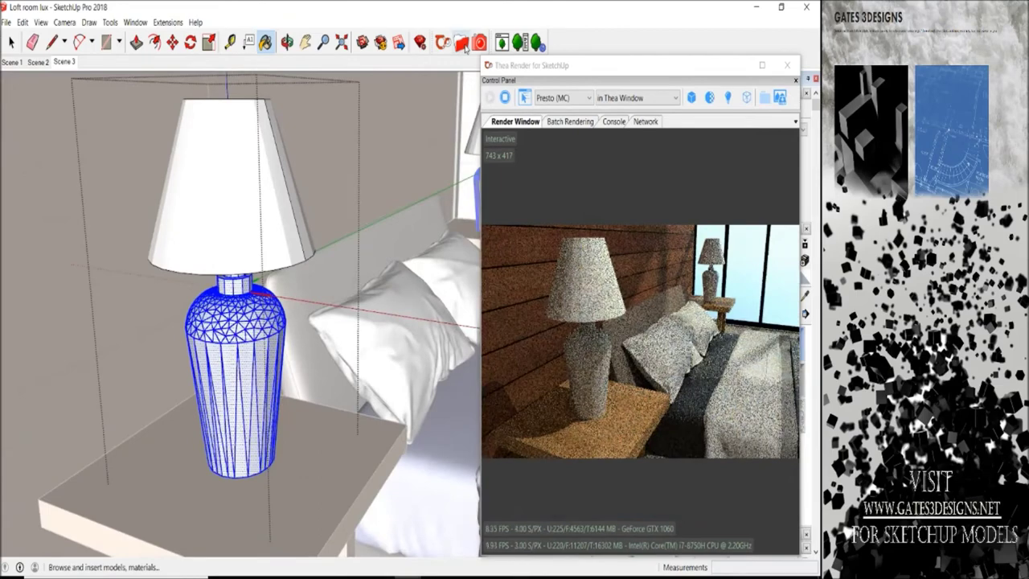
Paint the lamp vase with high_reflective_black from Plastic materials 211-220.
{"action": "left_click", "coordinate": [380, 42]}
{"action": "left_click", "coordinate": [164, 360]}
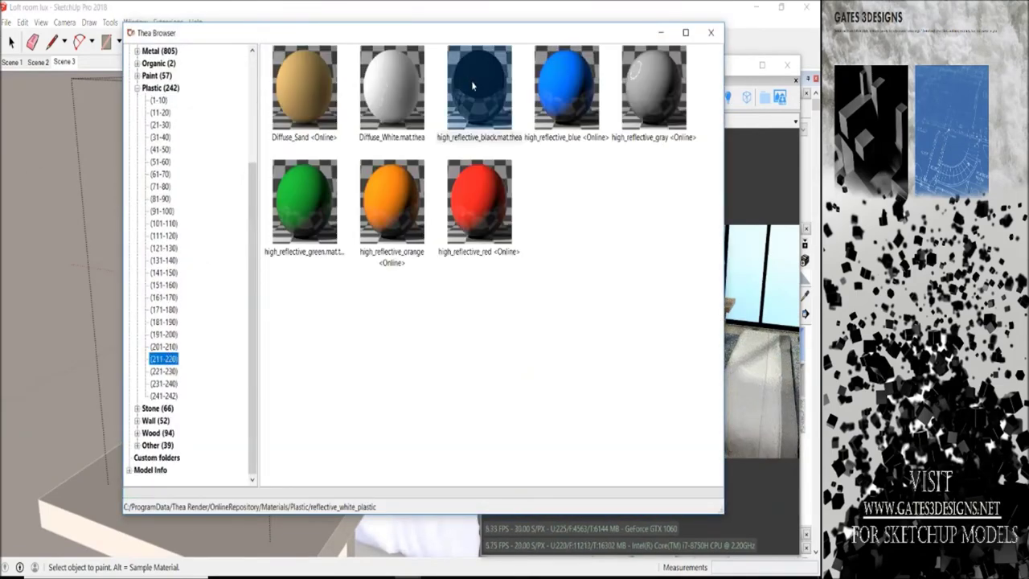
{"action": "left_click", "coordinate": [661, 35]}
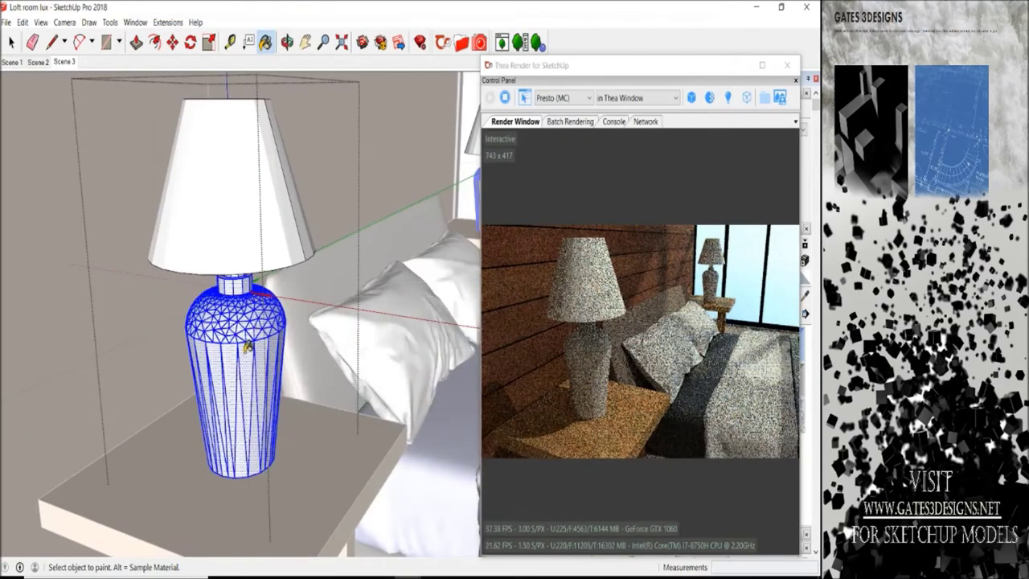
{"action": "left_click", "coordinate": [241, 361]}
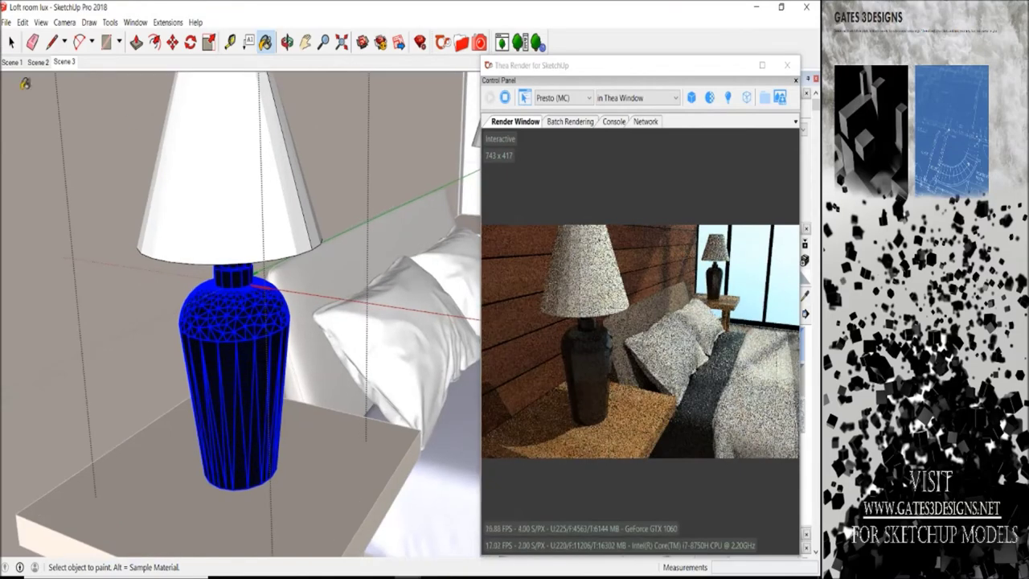
Select the lampshade and bring up Cloth materials 1-10 in the browser.
{"action": "key", "text": "space"}
{"action": "left_click", "coordinate": [258, 143]}
{"action": "left_click", "coordinate": [137, 88]}
{"action": "left_click", "coordinate": [136, 125]}
{"action": "left_click", "coordinate": [158, 137]}
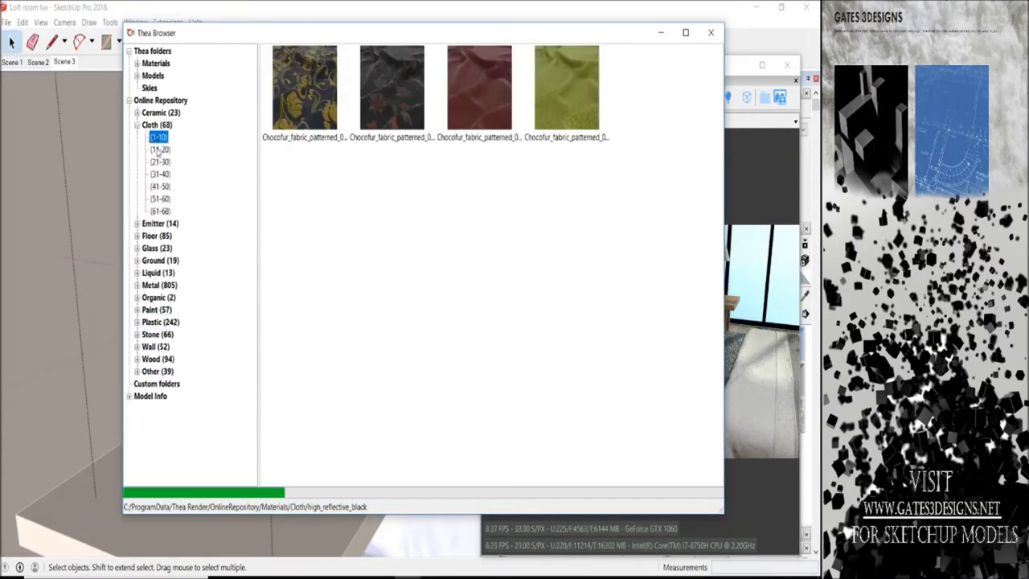
Paint the lampshade with Fabric_93 from Cloth 11-20 after Burlap fails to load.
{"action": "left_click", "coordinate": [159, 149]}
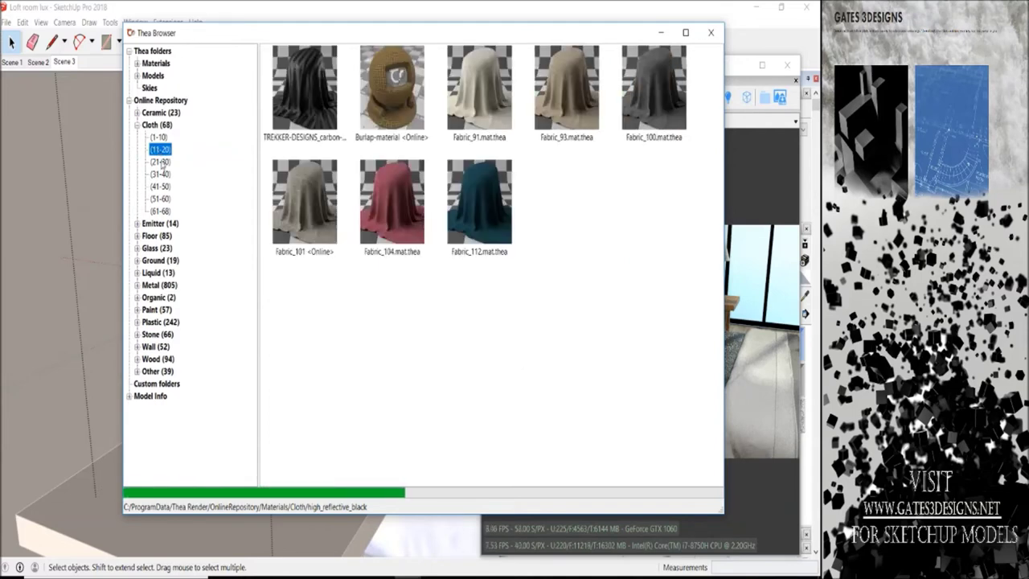
{"action": "double_click", "coordinate": [394, 59]}
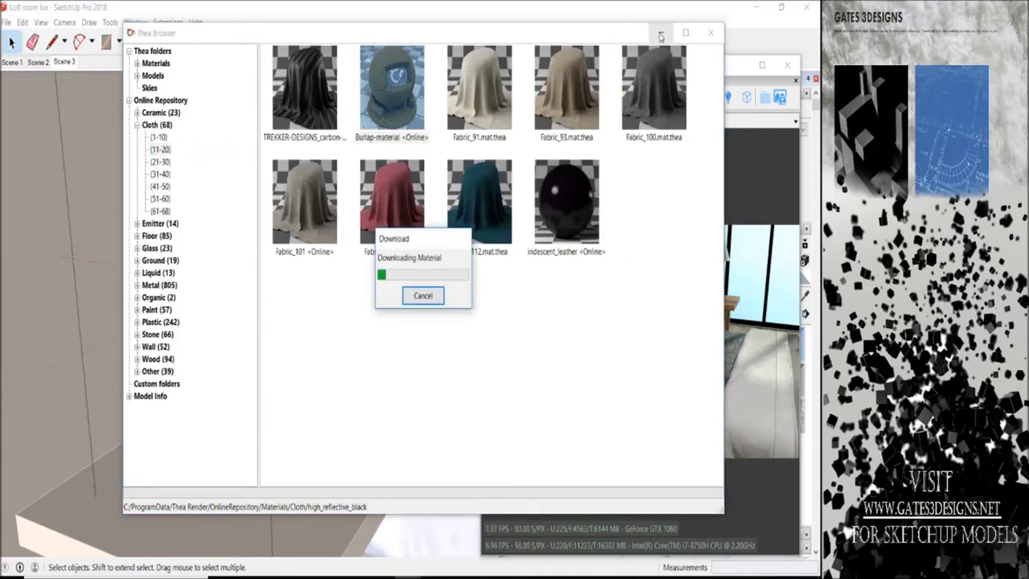
{"action": "key", "text": "Return"}
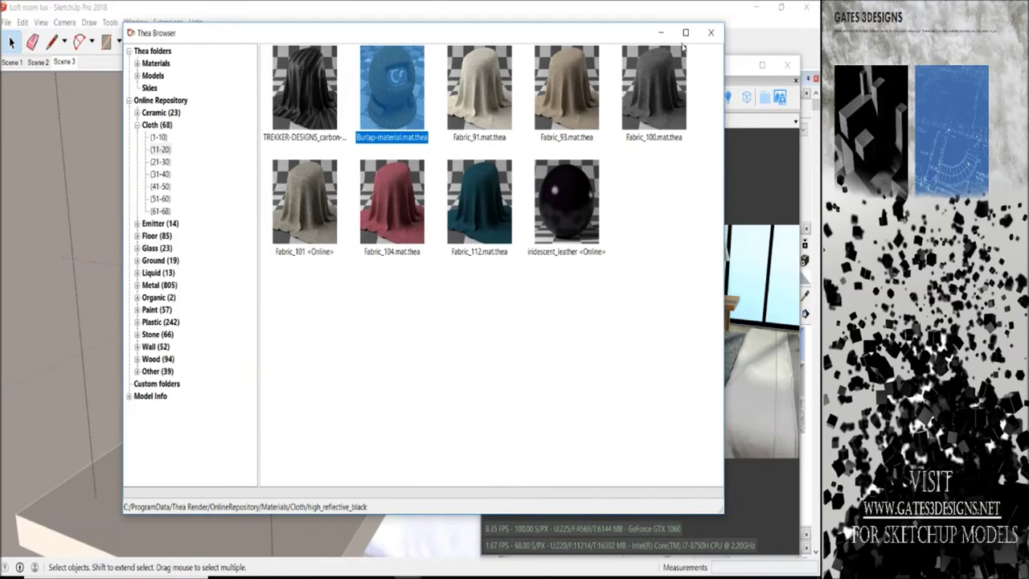
{"action": "left_click", "coordinate": [572, 75]}
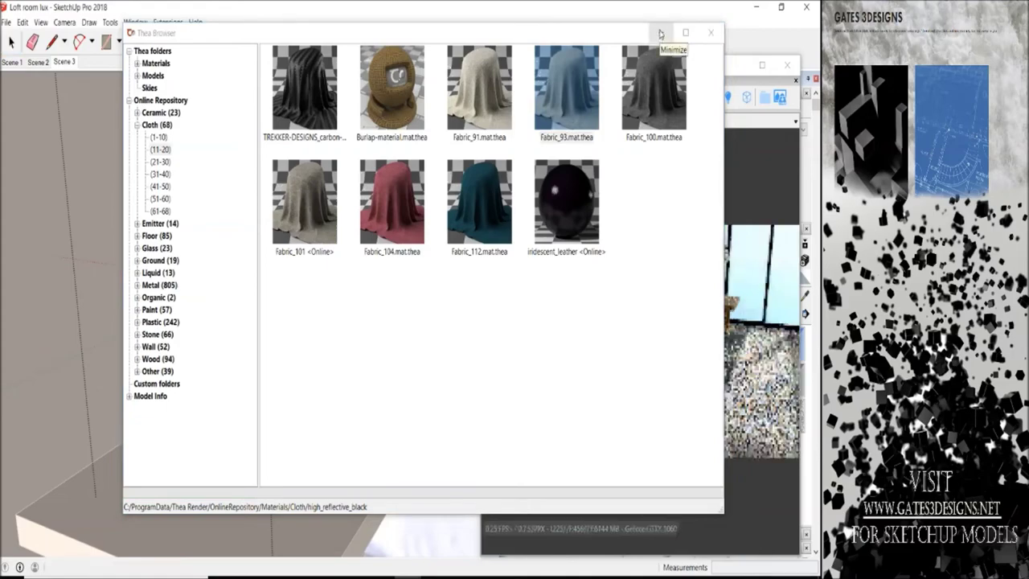
{"action": "left_click", "coordinate": [660, 35]}
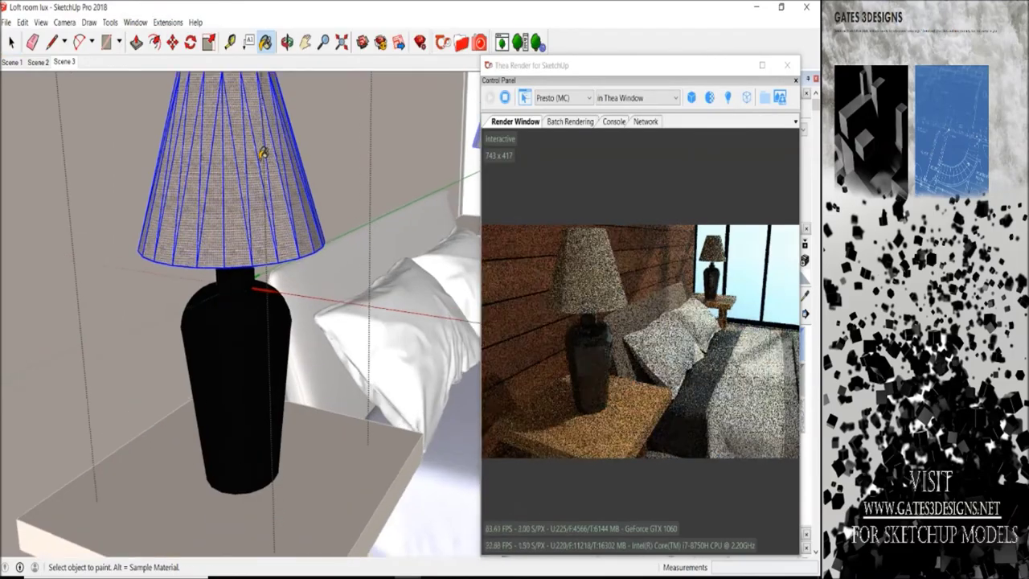
{"action": "left_click", "coordinate": [64, 62]}
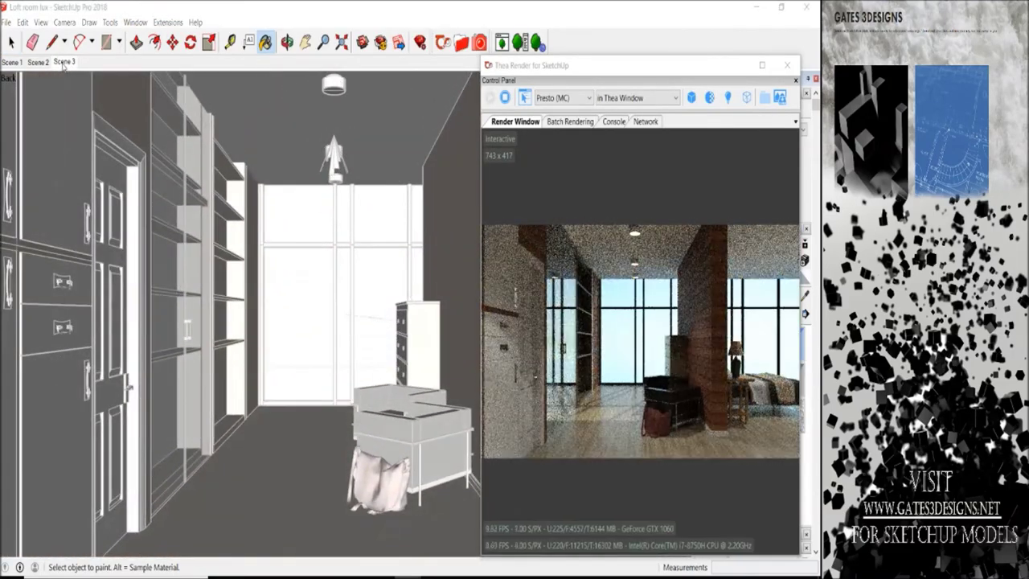